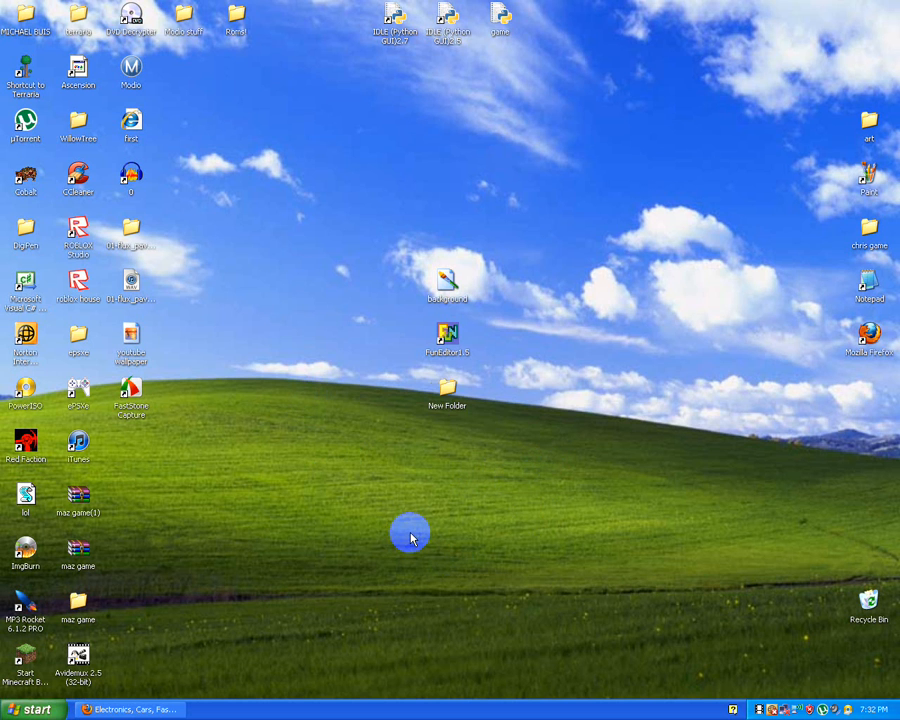
Step: Launch FunEditor1.5 from its desktop shortcut
{"action": "left_click", "coordinate": [447, 386]}
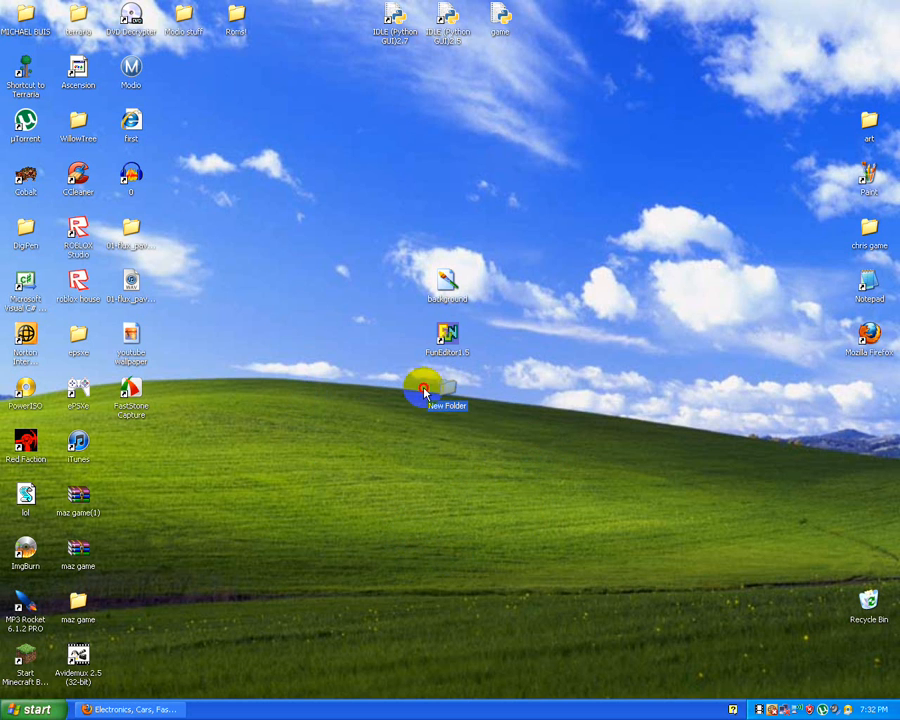
{"action": "left_click", "coordinate": [494, 393]}
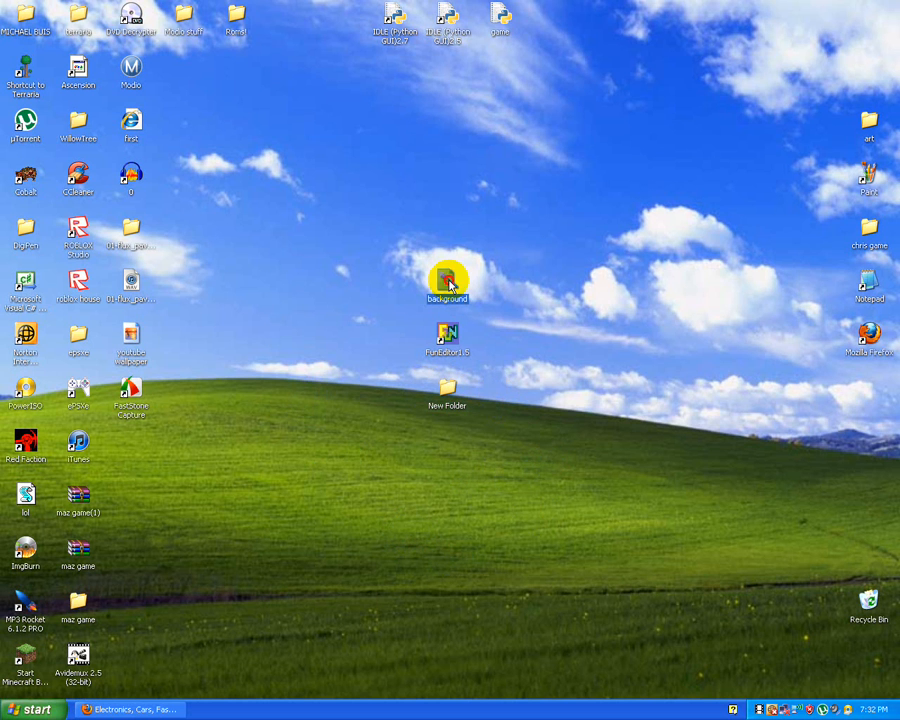
{"action": "double_click", "coordinate": [441, 341]}
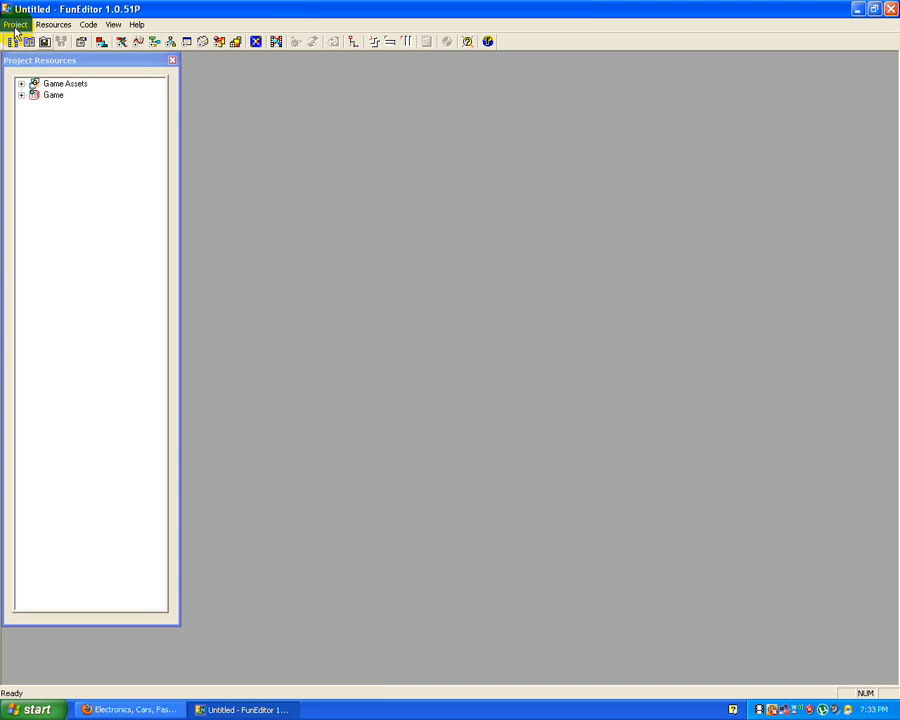
Step: Set the game's resolution to 800 x 600 and its color mode to True Color (32 bit) in the game properties
{"action": "left_click", "coordinate": [15, 24]}
{"action": "left_click", "coordinate": [44, 92]}
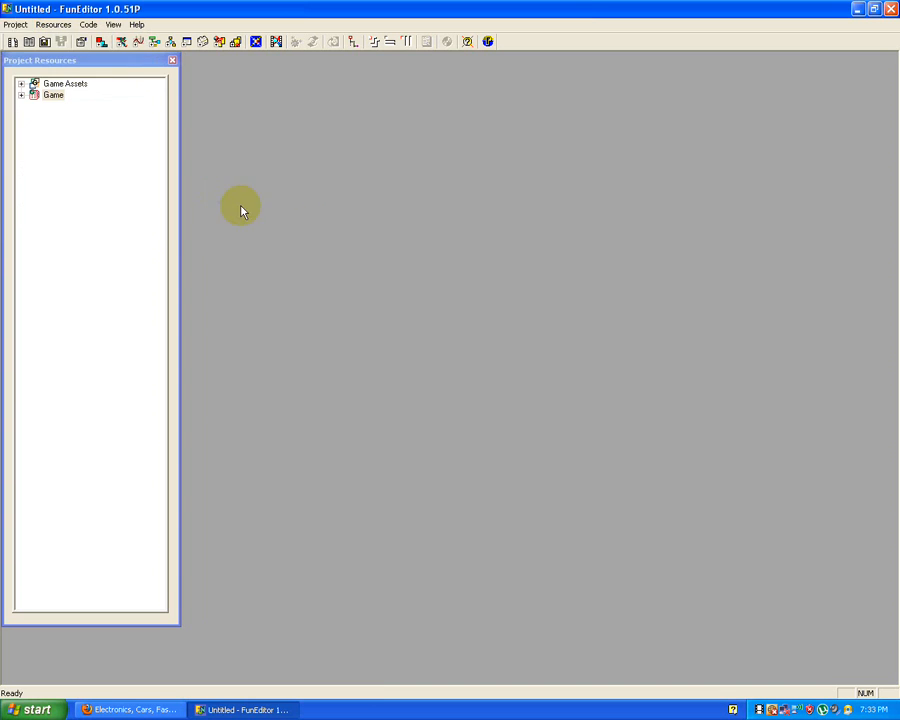
{"action": "left_click_drag", "start_coordinate": [305, 235], "coordinate": [316, 66]}
{"action": "left_click", "coordinate": [306, 111]}
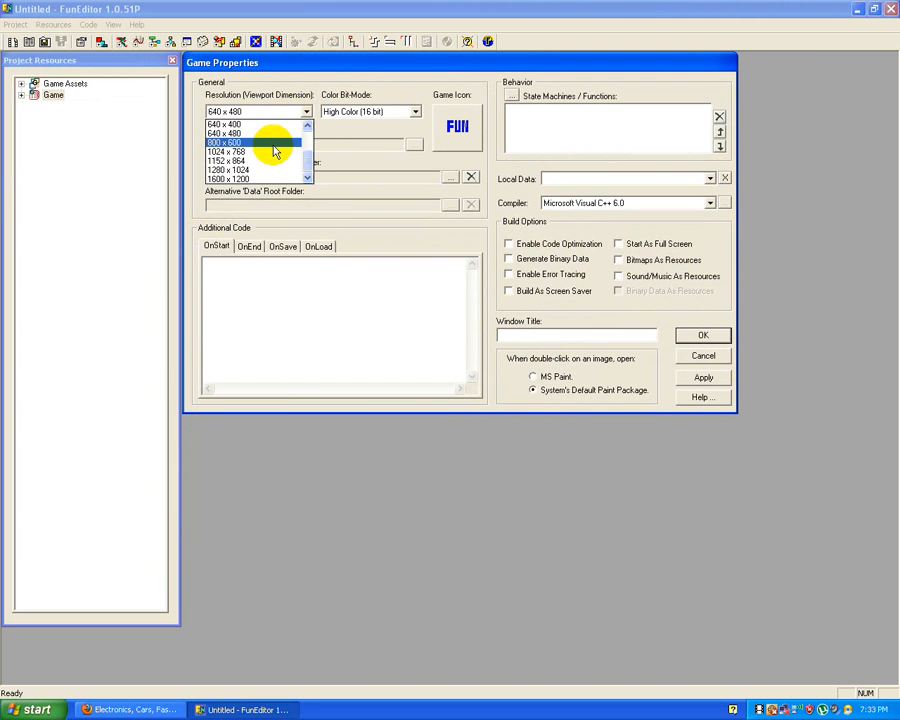
{"action": "left_click", "coordinate": [275, 150]}
{"action": "left_click", "coordinate": [367, 114]}
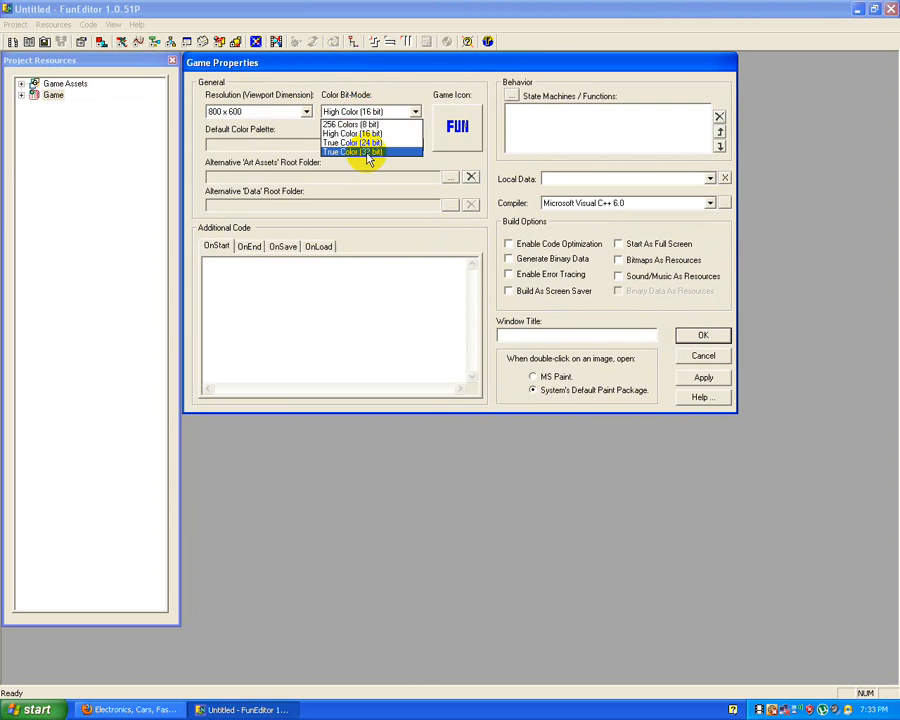
{"action": "left_click", "coordinate": [367, 154]}
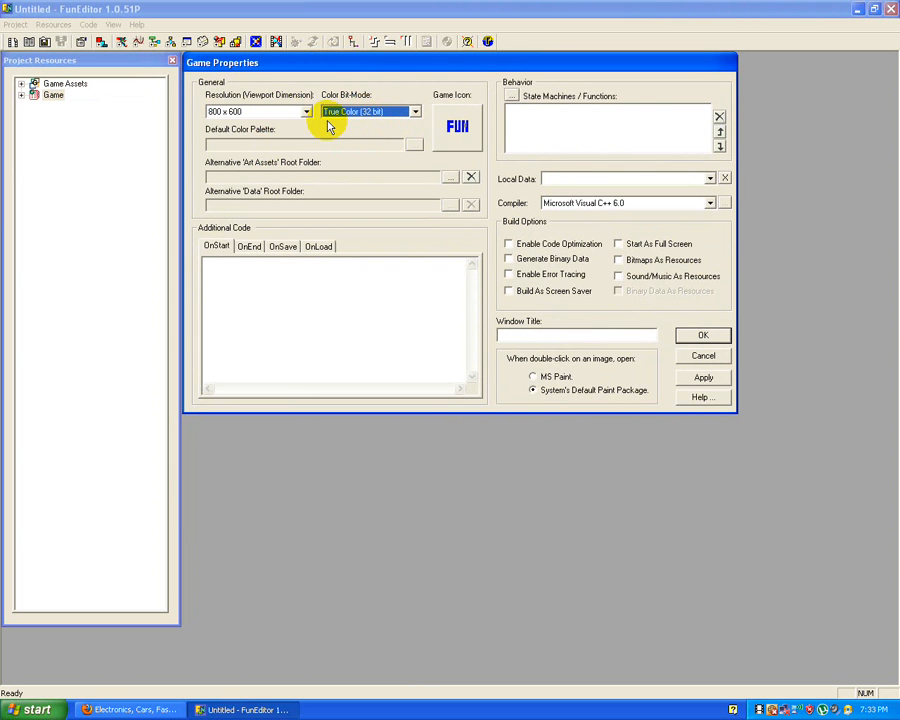
{"action": "left_click", "coordinate": [385, 115]}
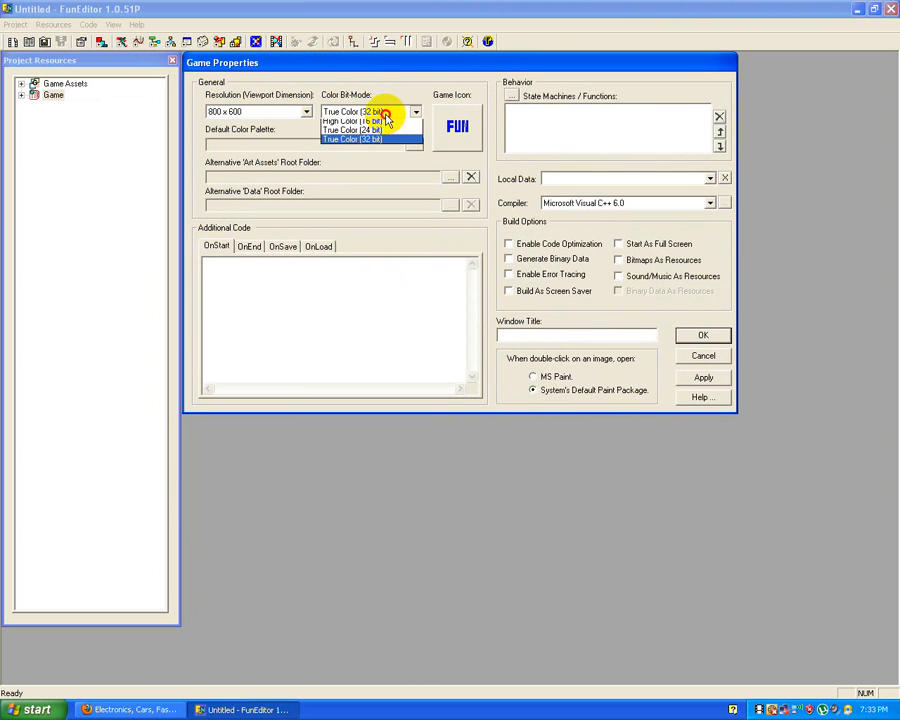
{"action": "left_click", "coordinate": [383, 113]}
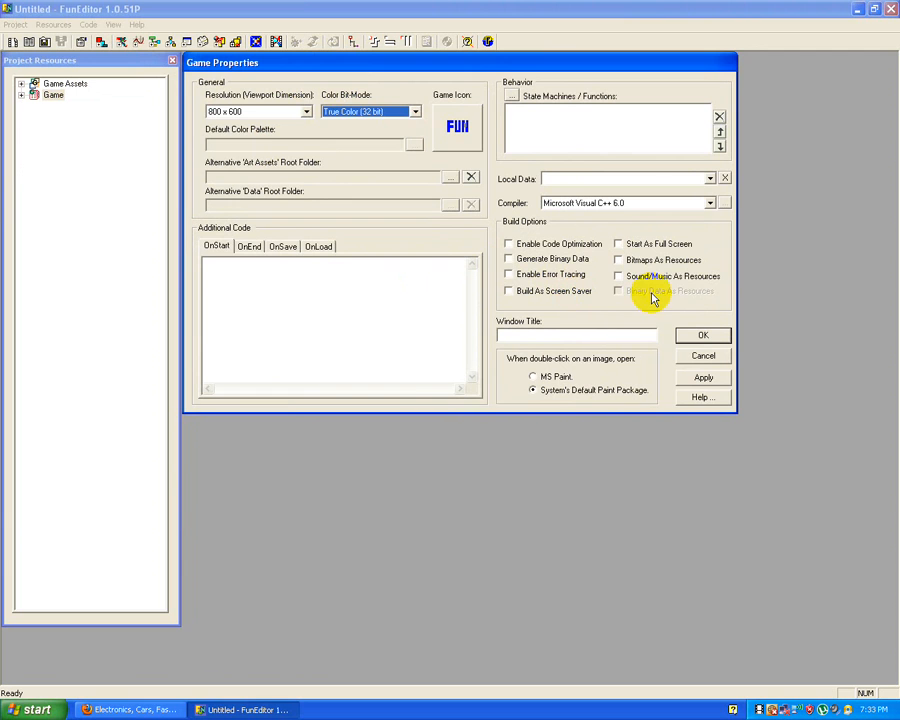
{"action": "left_click", "coordinate": [697, 336]}
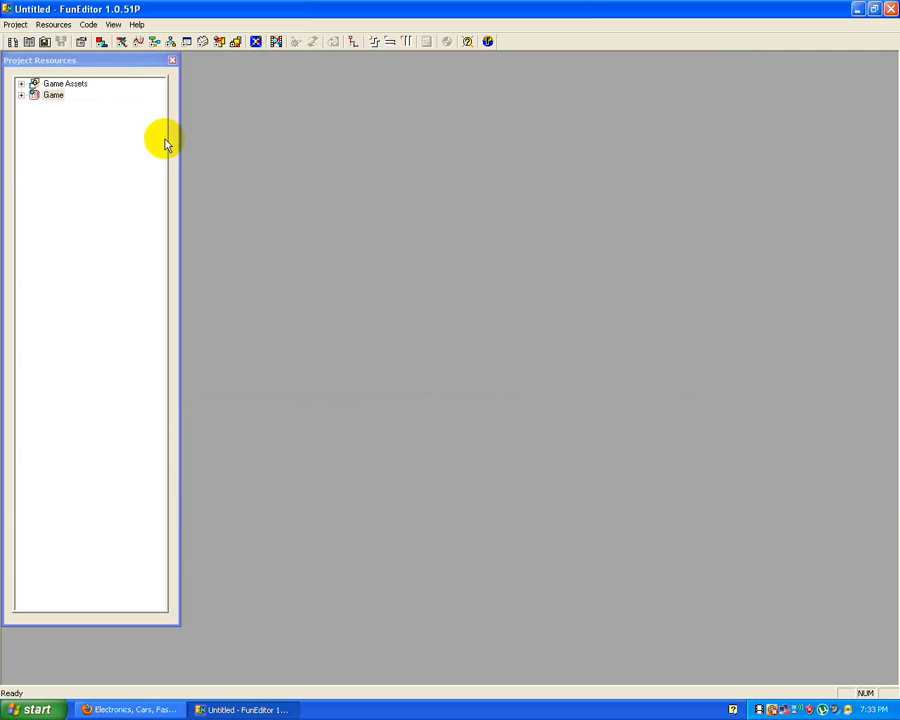
Step: Expand the project resources, start a new map under Level_1 and name it intro
{"action": "left_click", "coordinate": [21, 94]}
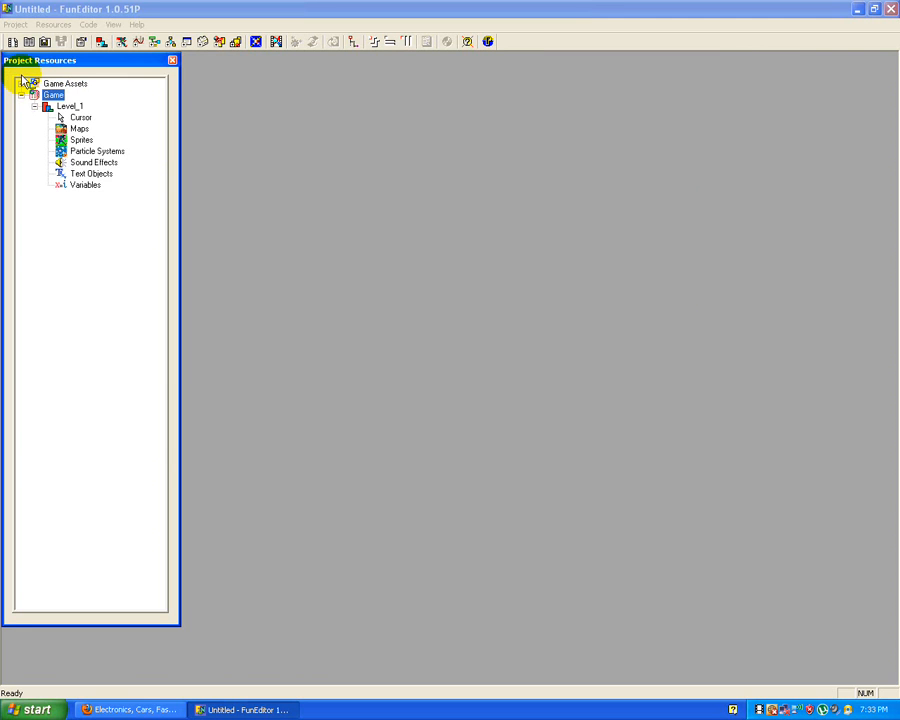
{"action": "left_click", "coordinate": [21, 83]}
{"action": "left_click", "coordinate": [34, 106]}
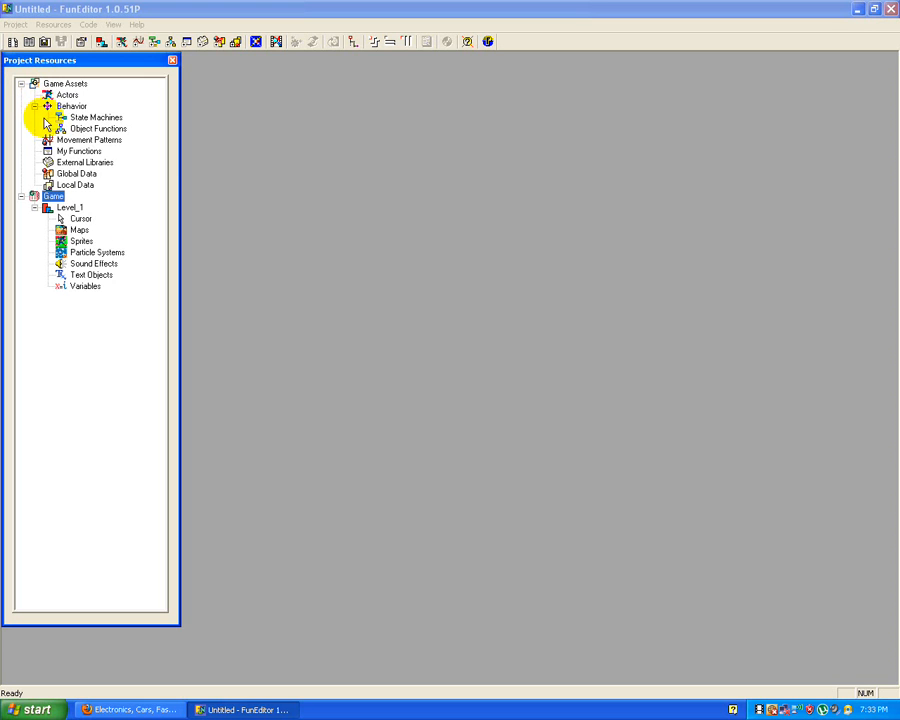
{"action": "left_click", "coordinate": [79, 231]}
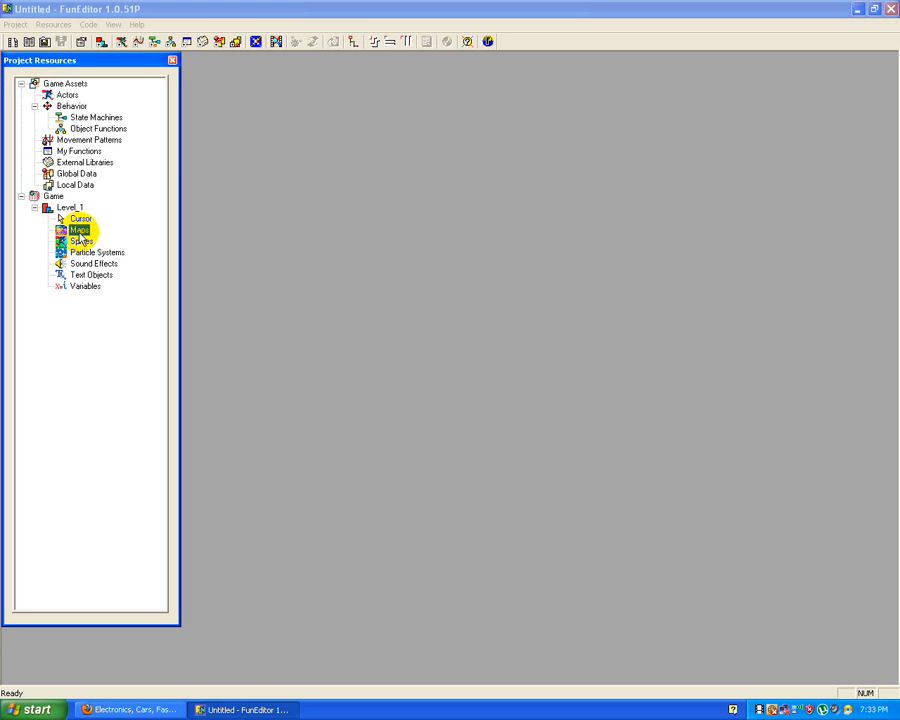
{"action": "double_click", "coordinate": [79, 231]}
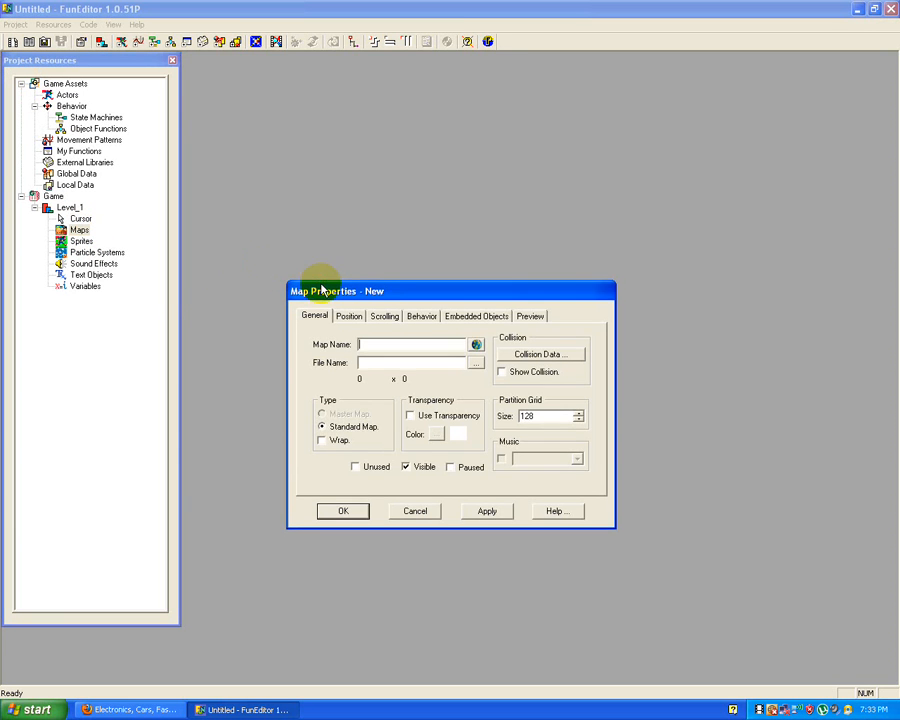
{"action": "left_click_drag", "start_coordinate": [322, 290], "coordinate": [222, 66]}
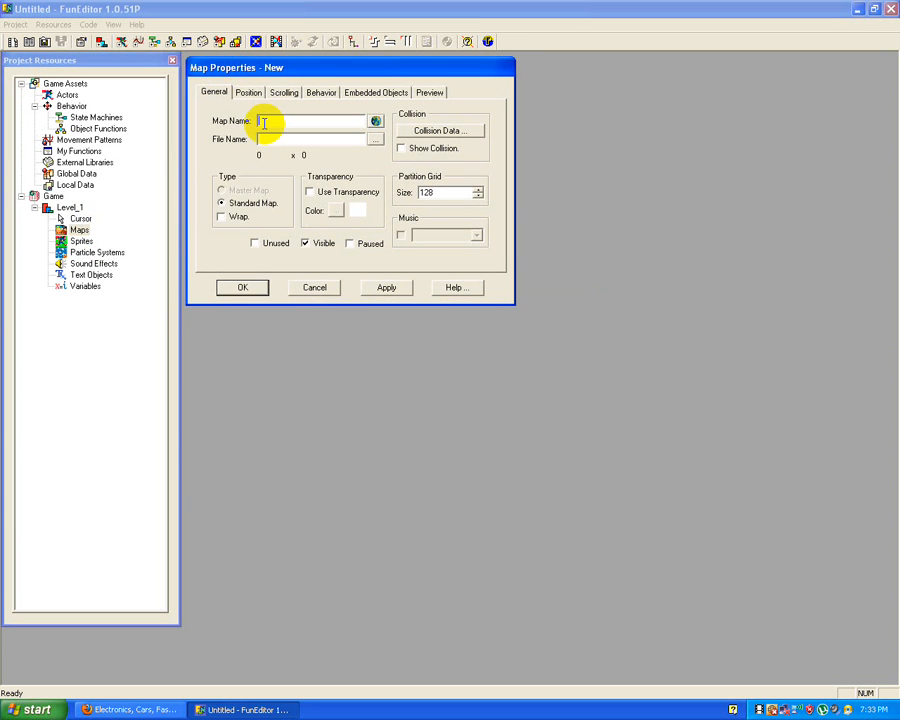
{"action": "type", "text": "intro"}
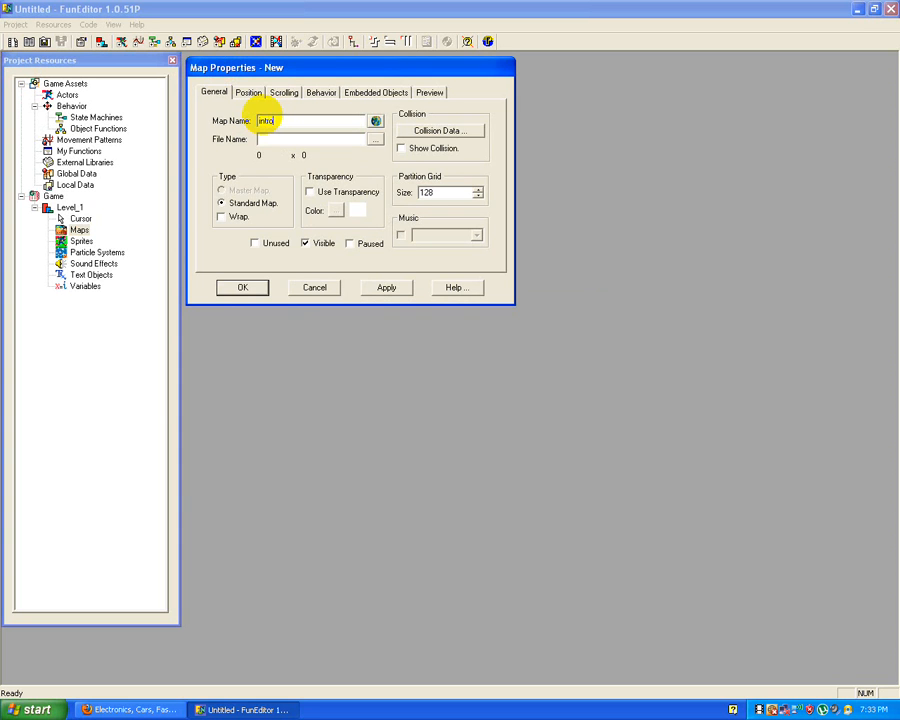
Step: Assign the background bitmap from the Desktop to the intro map, preview the image and save the map
{"action": "left_click", "coordinate": [376, 141]}
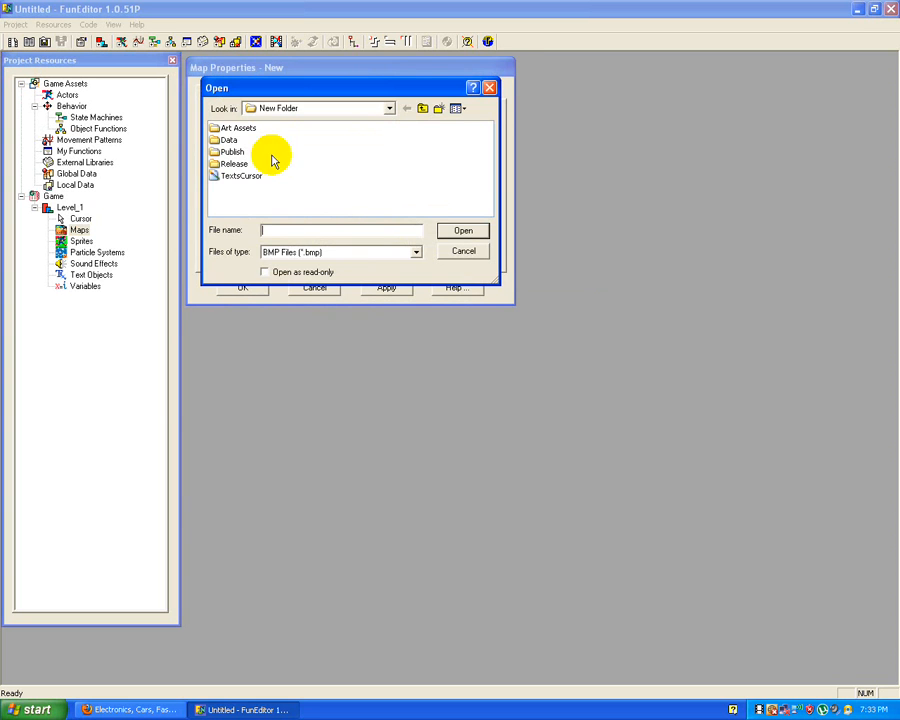
{"action": "left_click", "coordinate": [275, 108]}
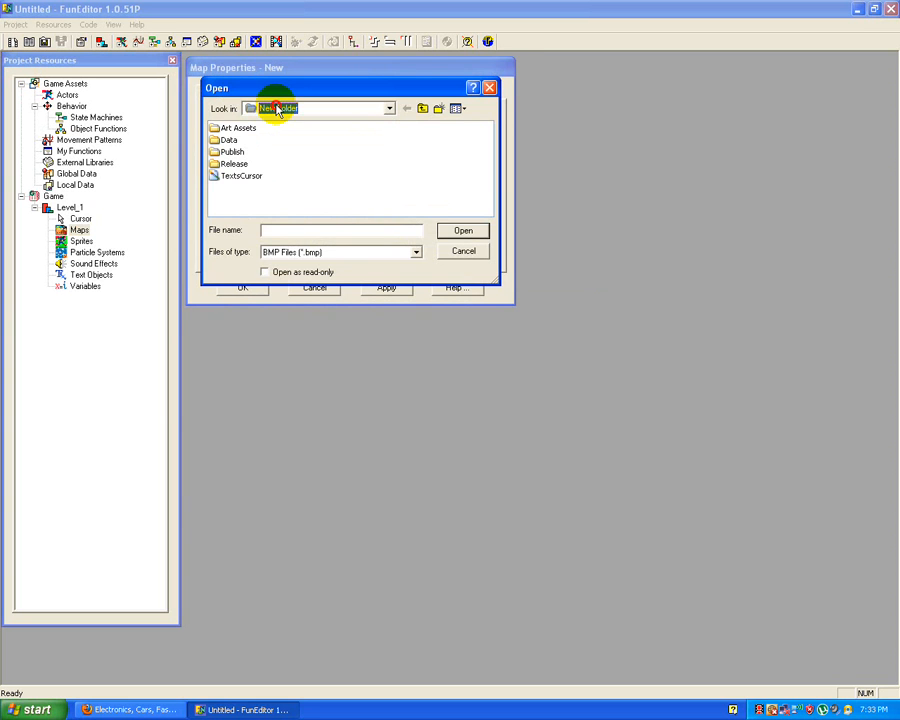
{"action": "left_click", "coordinate": [361, 112]}
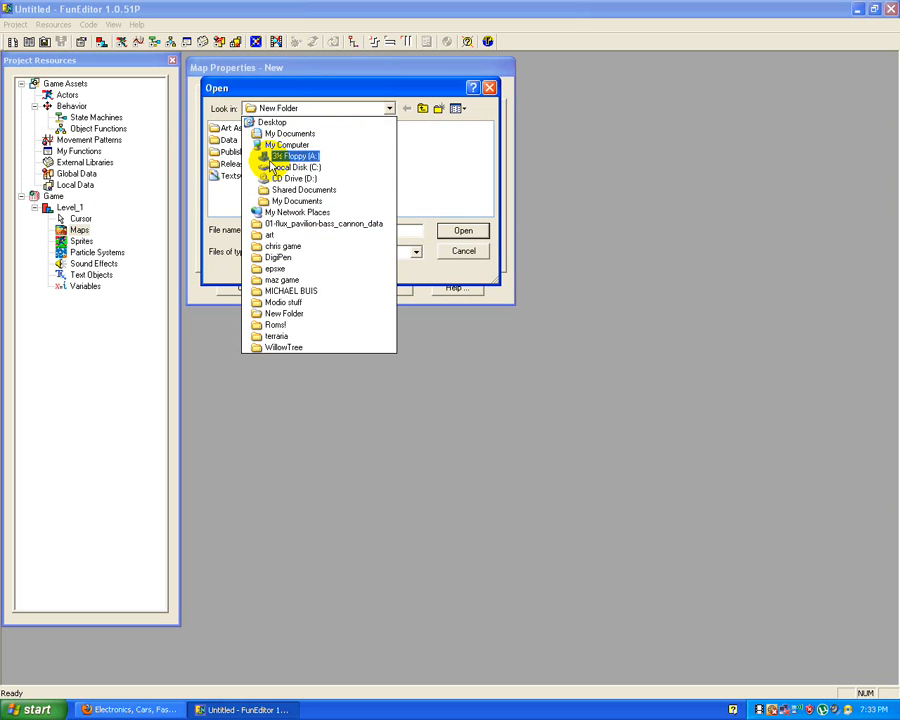
{"action": "left_click", "coordinate": [262, 122]}
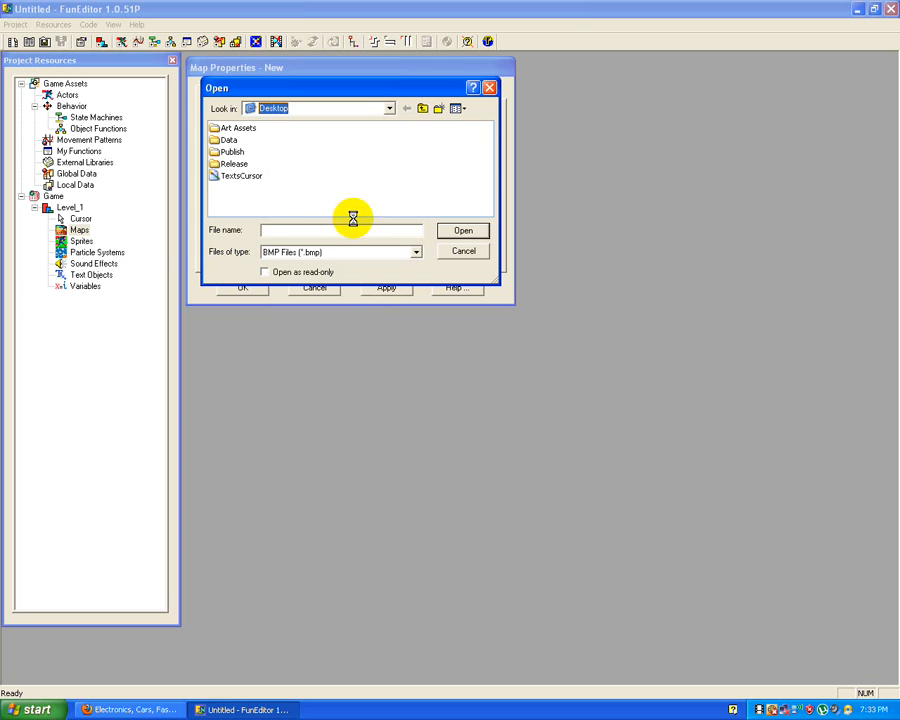
{"action": "left_click_drag", "start_coordinate": [317, 210], "coordinate": [381, 187]}
{"action": "double_click", "coordinate": [372, 164]}
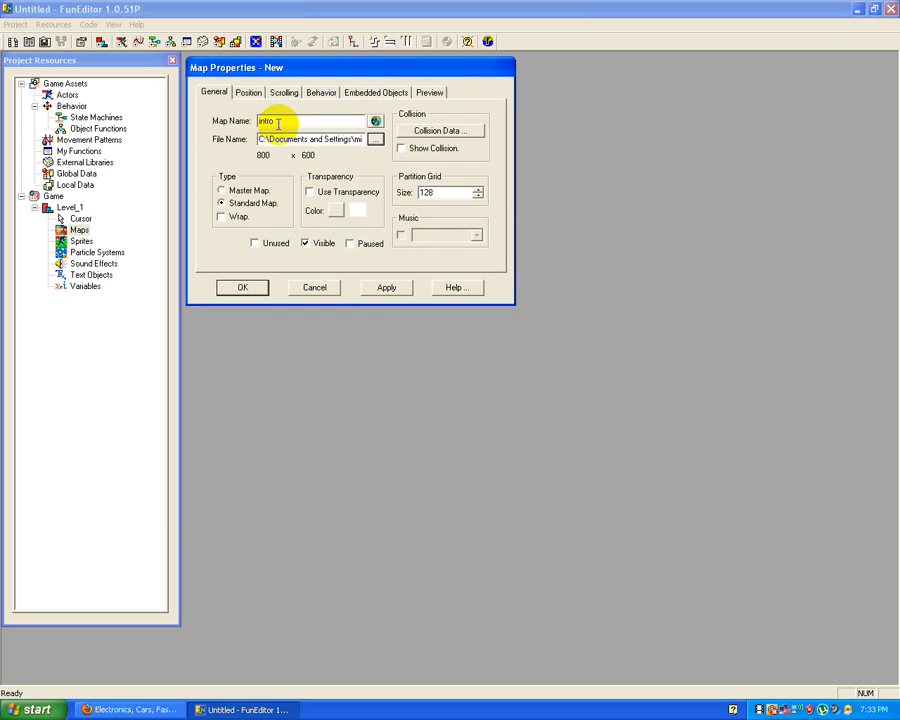
{"action": "left_click", "coordinate": [429, 94]}
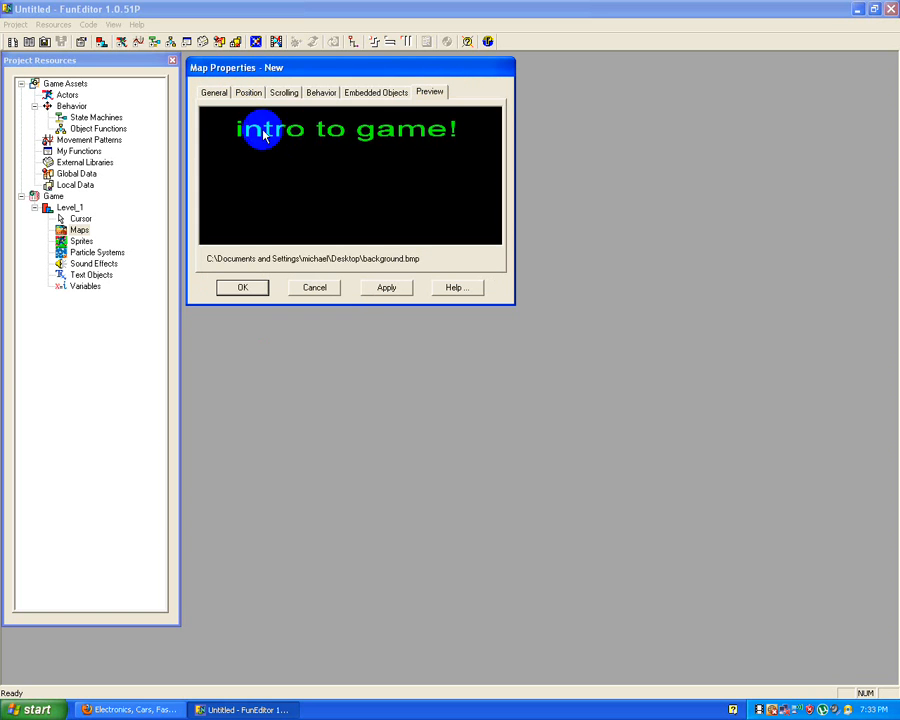
{"action": "left_click", "coordinate": [219, 93]}
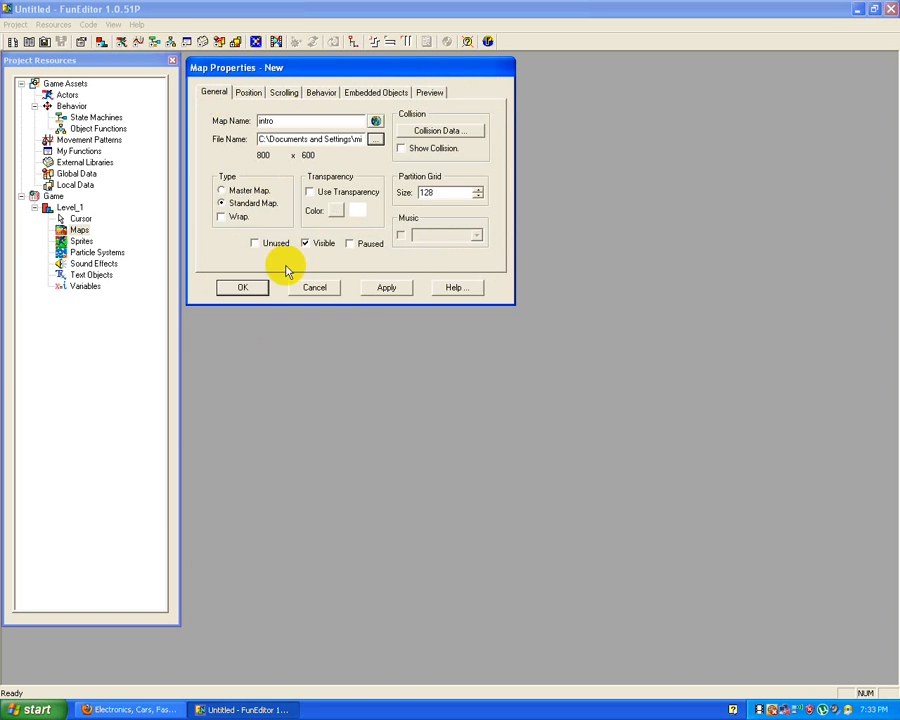
{"action": "left_click", "coordinate": [243, 288]}
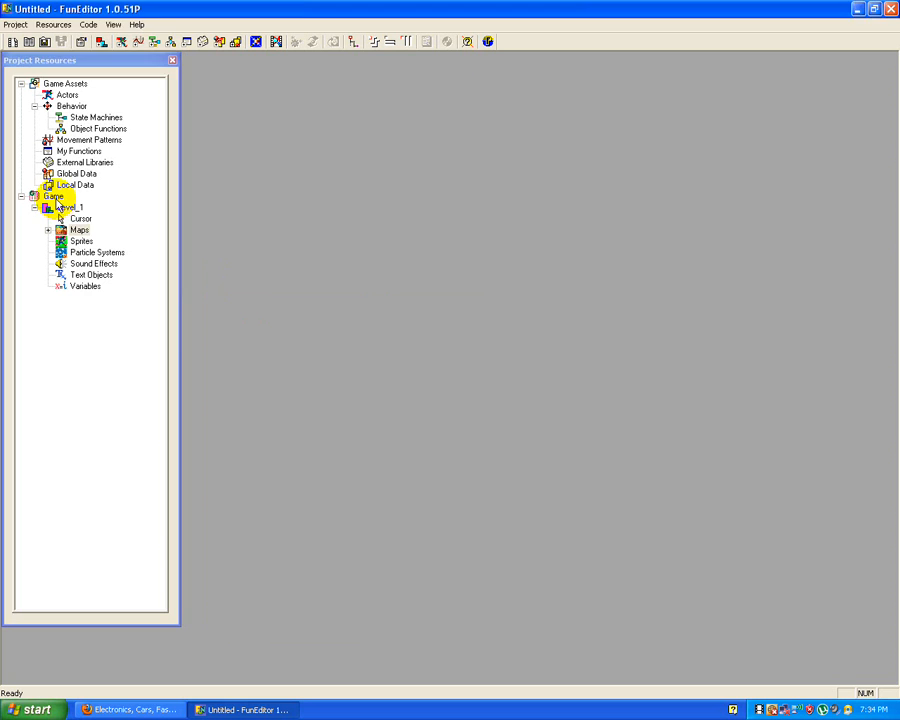
Step: Add a second level to the game and expand its contents
{"action": "right_click", "coordinate": [58, 197]}
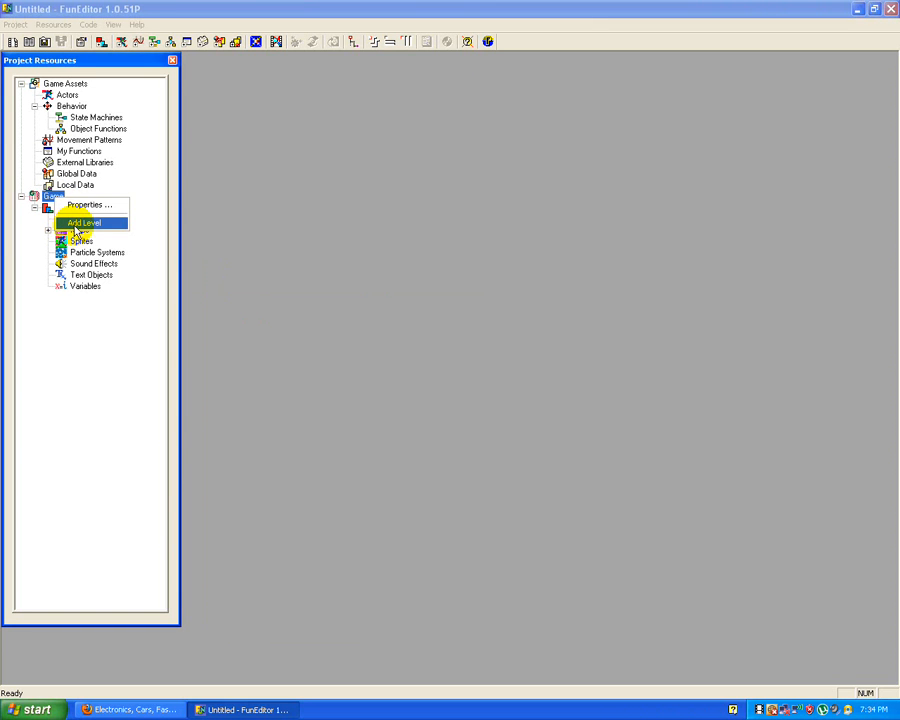
{"action": "left_click", "coordinate": [80, 222]}
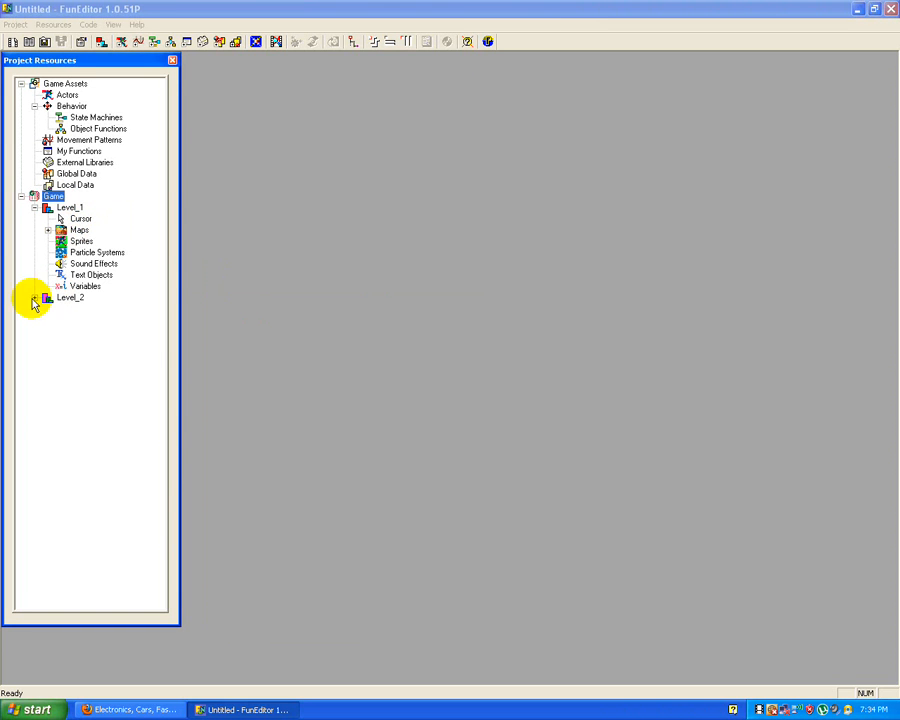
{"action": "left_click", "coordinate": [34, 298]}
Step: Start a new map under Level_2 and name it game_map
{"action": "right_click", "coordinate": [86, 321]}
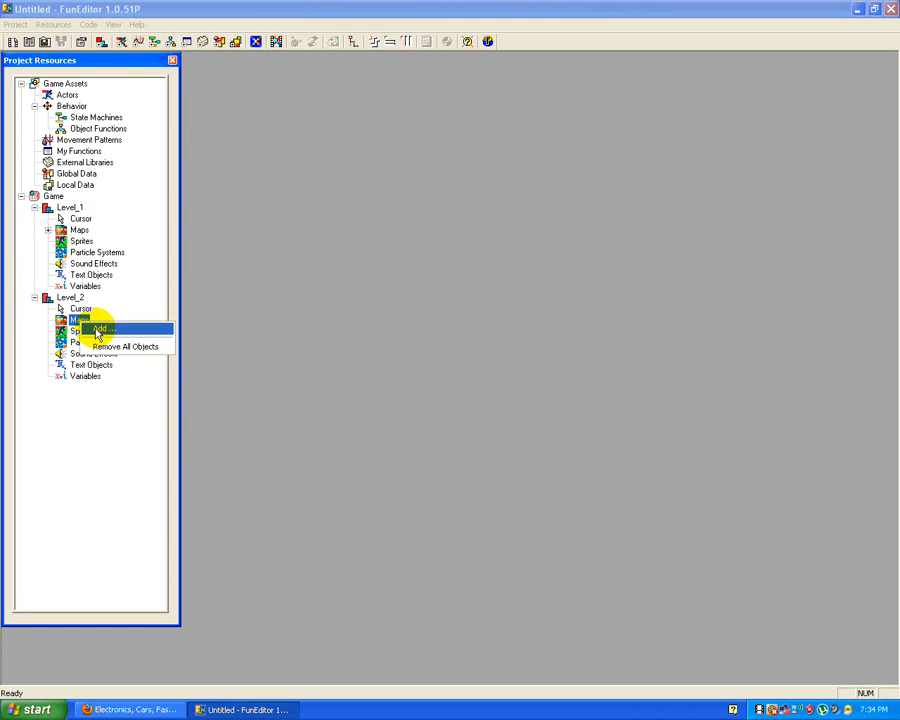
{"action": "left_click", "coordinate": [101, 329]}
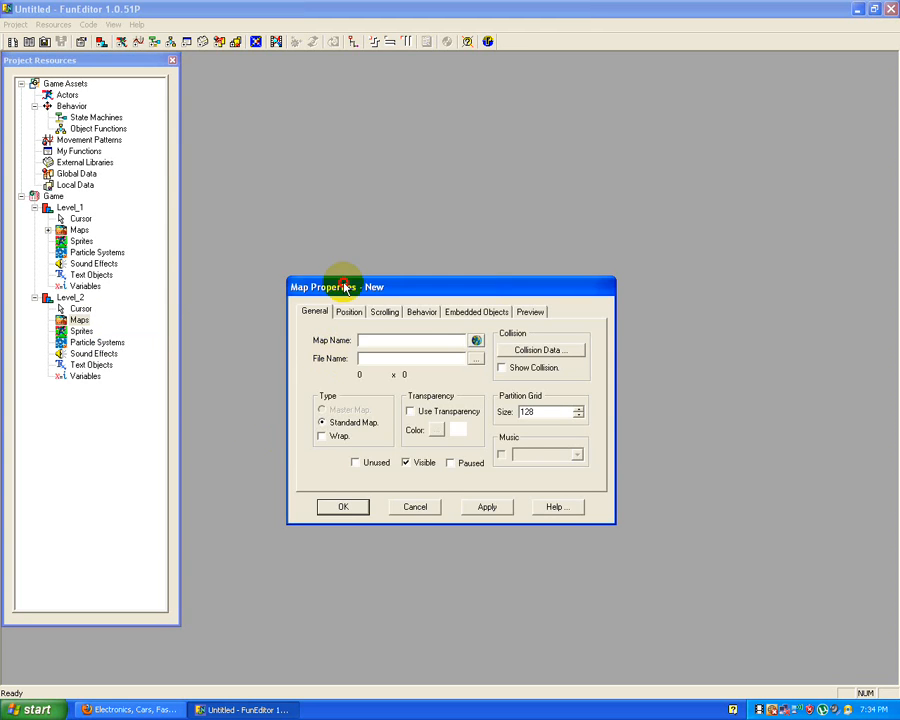
{"action": "left_click_drag", "start_coordinate": [344, 281], "coordinate": [237, 62]}
{"action": "left_click", "coordinate": [268, 120]}
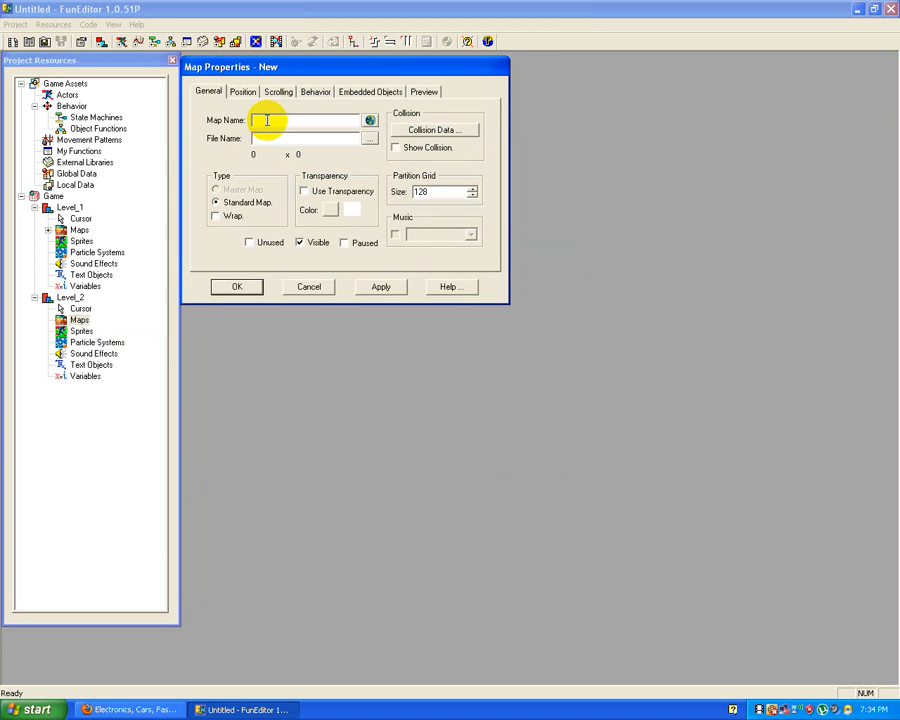
{"action": "type", "text": "game_ map"}
Step: Assign the Desktop's background bitmap to game_map and save the map
{"action": "left_click", "coordinate": [368, 139]}
{"action": "left_click_drag", "start_coordinate": [373, 211], "coordinate": [460, 220]}
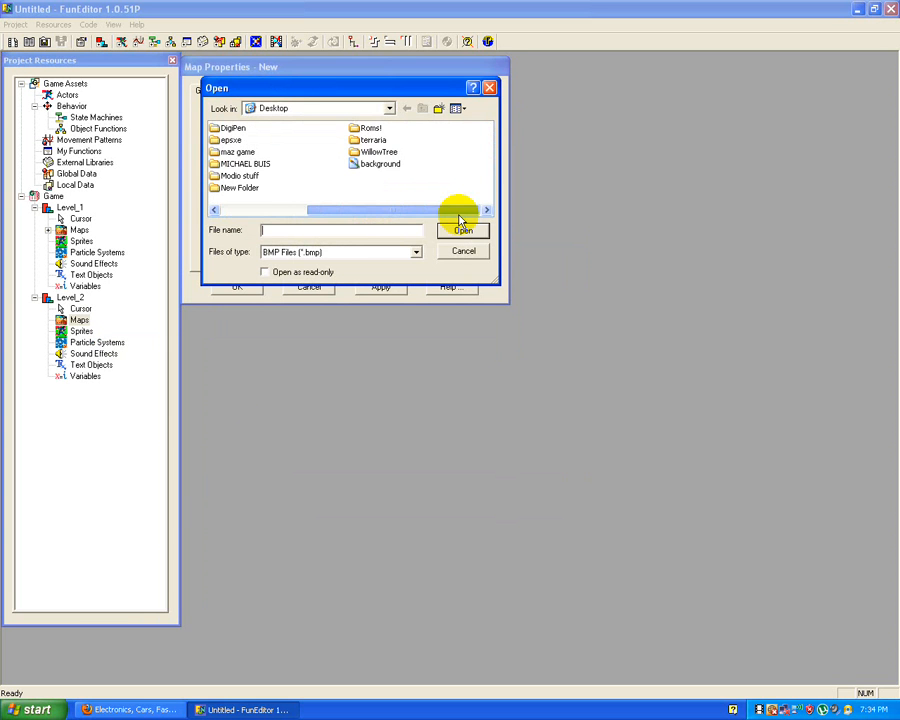
{"action": "double_click", "coordinate": [380, 163]}
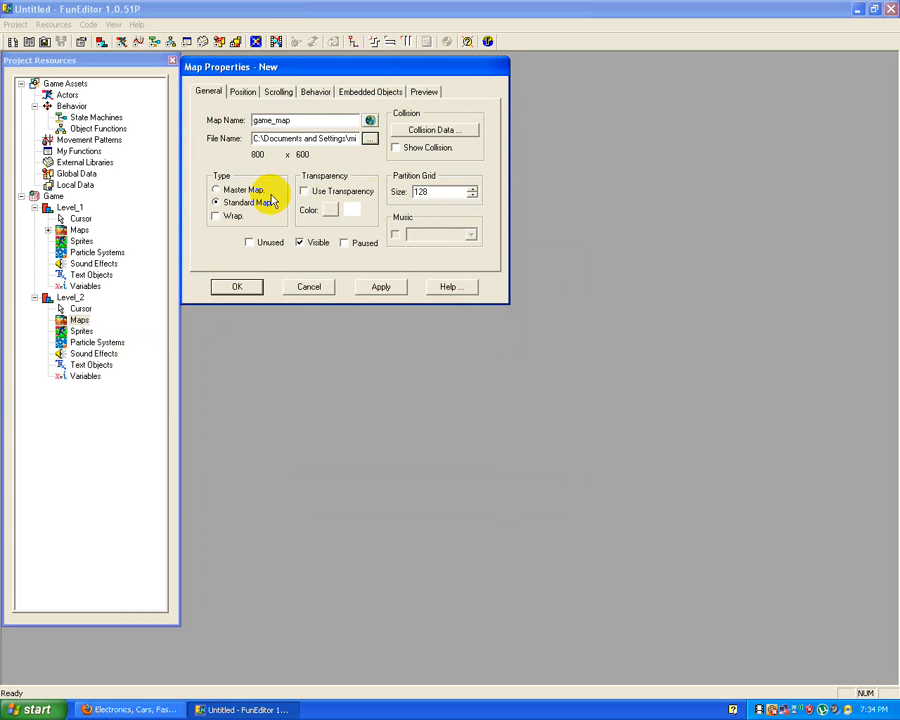
{"action": "left_click", "coordinate": [247, 288]}
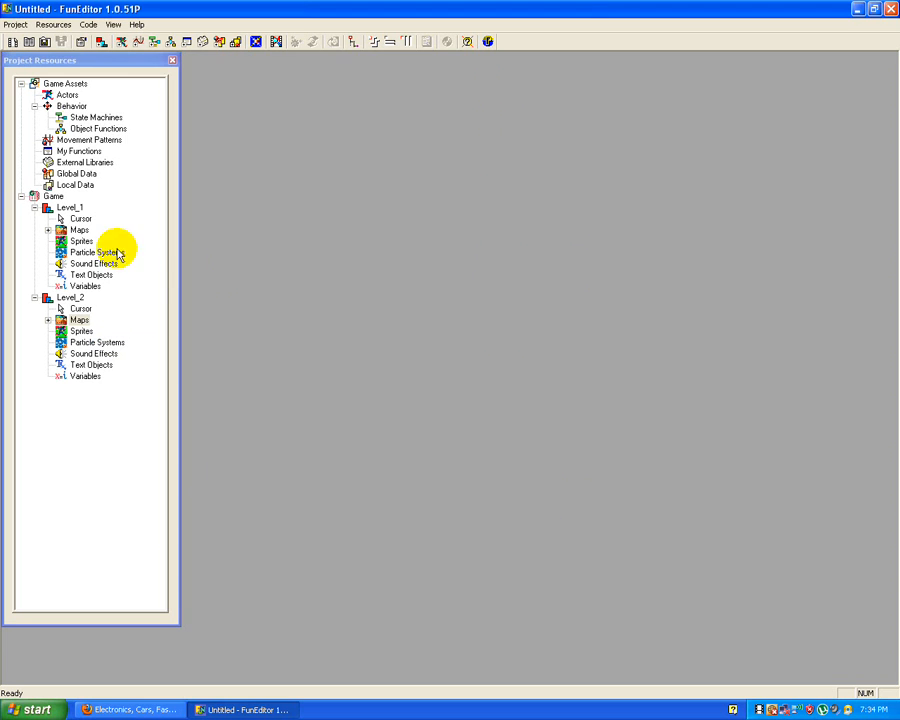
Step: Start a new object function under Behavior and name it intro
{"action": "left_click", "coordinate": [89, 130]}
{"action": "right_click", "coordinate": [88, 133]}
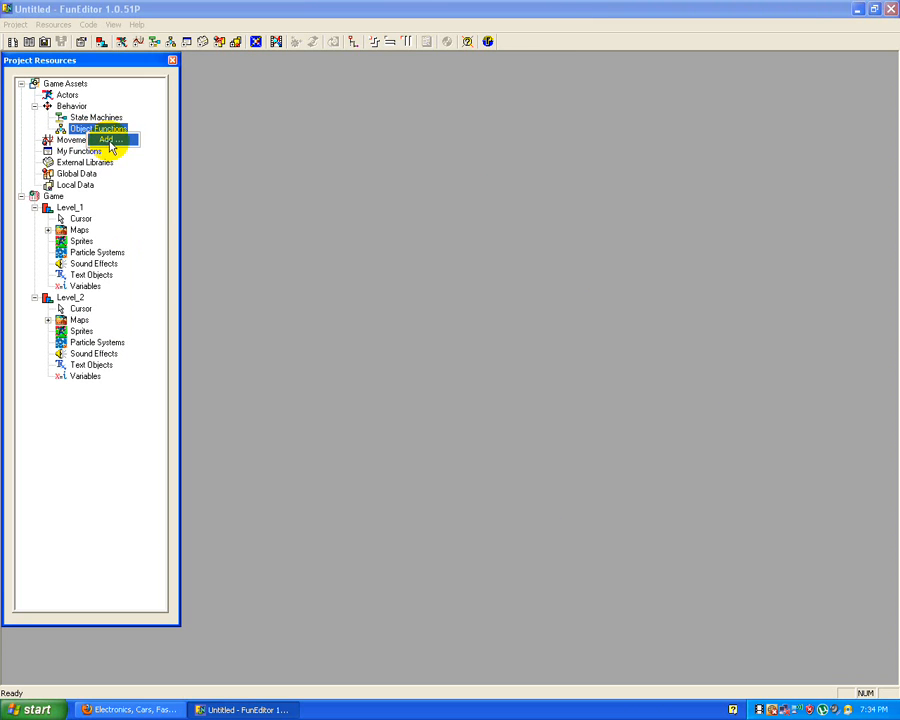
{"action": "left_click", "coordinate": [110, 140]}
{"action": "left_click_drag", "start_coordinate": [258, 84], "coordinate": [262, 73]}
{"action": "left_click", "coordinate": [313, 100]}
{"action": "type", "text": "intro"}
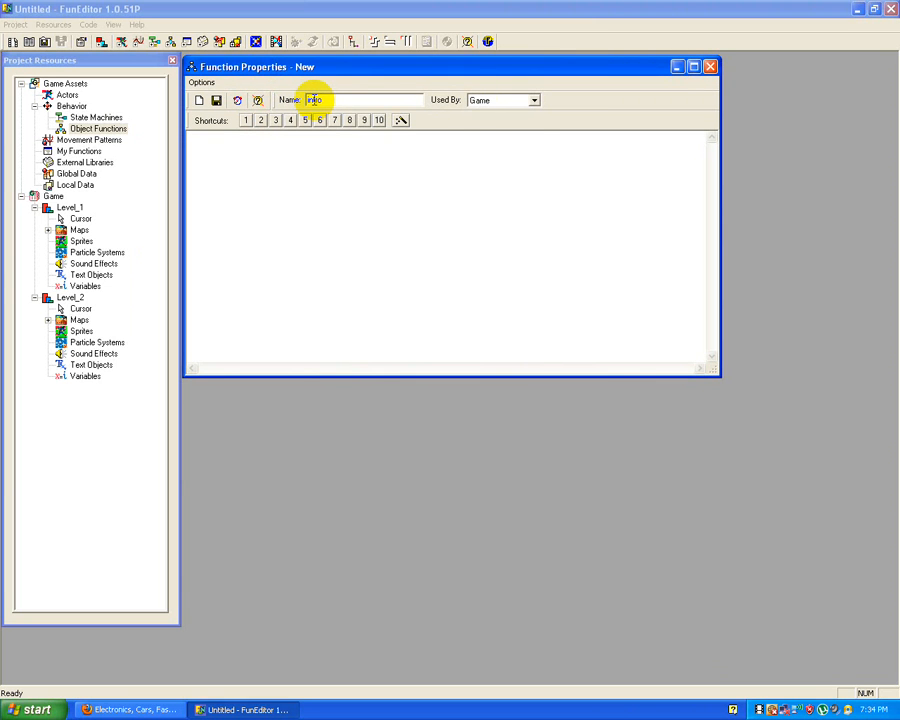
Step: Make the intro function used by Levels and place the cursor in its code area
{"action": "left_click", "coordinate": [476, 100]}
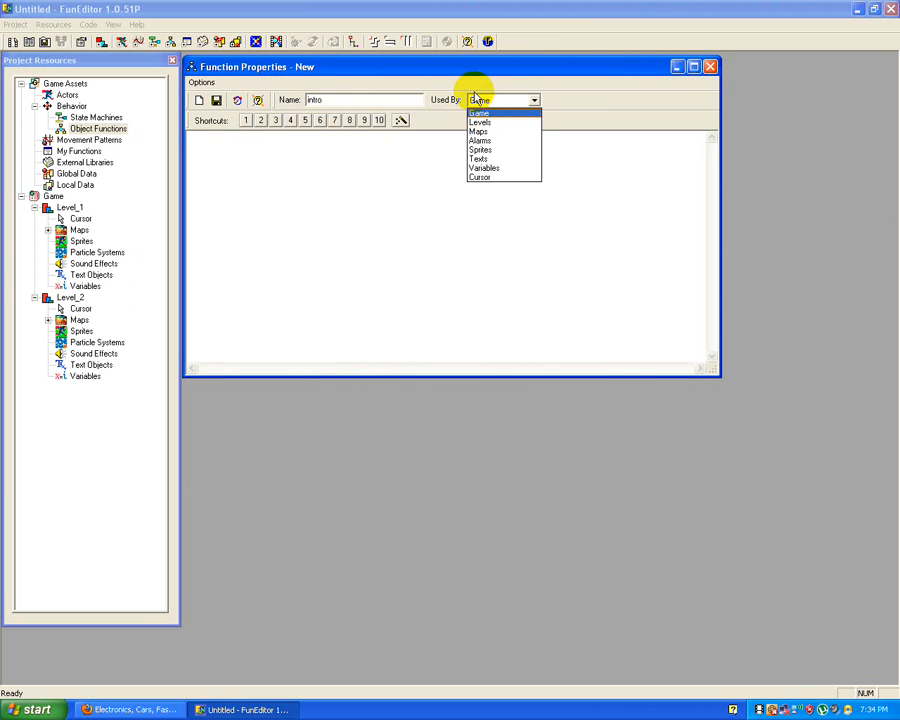
{"action": "left_click", "coordinate": [483, 124]}
{"action": "left_click", "coordinate": [367, 188]}
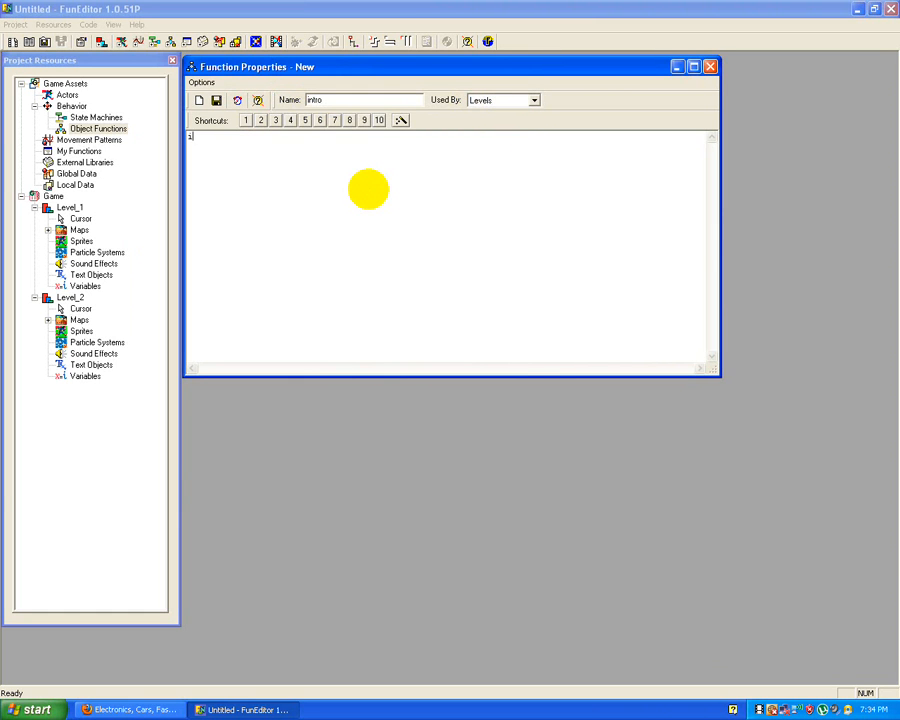
Step: Write the first line of the intro function as if (pKeyboard->IsPressed(DIK_SPACE)
{"action": "type", "text": "if ("}
{"action": "type", "text": "pl"}
{"action": "type", "text": "ey"}
{"action": "type", "text": "bo"}
{"action": "type", "text": "a"}
{"action": "type", "text": "r"}
{"action": "type", "text": "d"}
{"action": "type", "text": "-"}
{"action": "type", "text": ">"}
{"action": "type", "text": "Is"}
{"action": "type", "text": "Pre"}
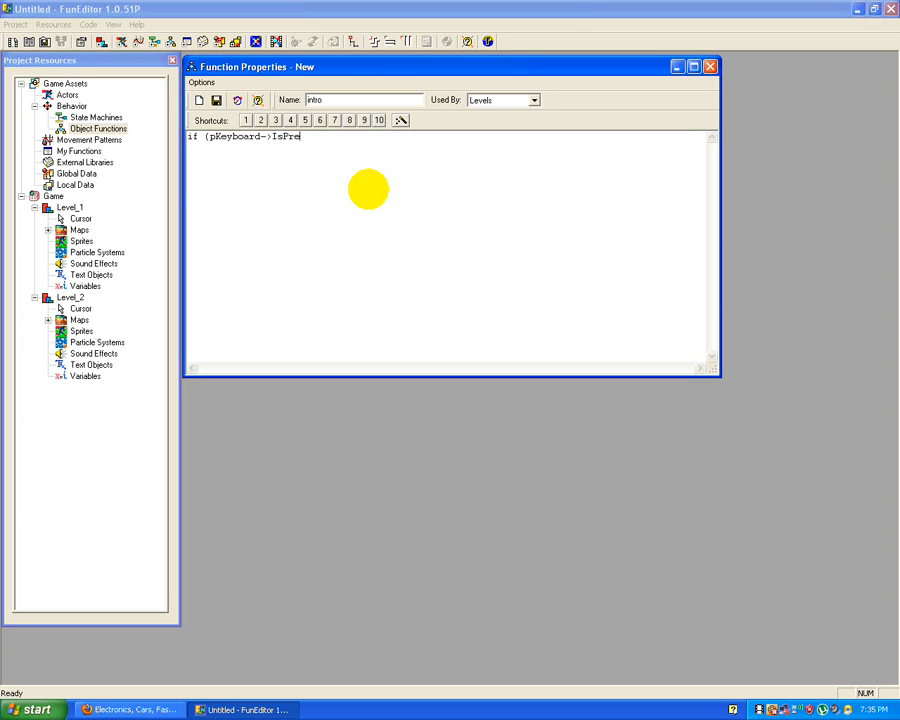
{"action": "type", "text": "ssed(DIK_SCPACE"}
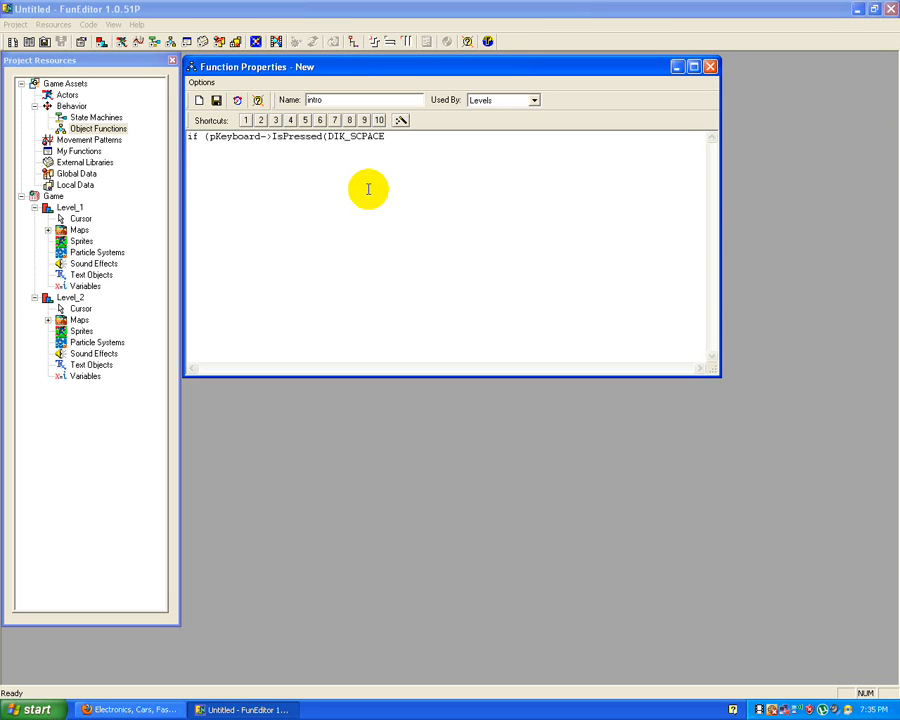
{"action": "key", "text": "BackSpace"}
{"action": "key", "text": "BackSpace"}
{"action": "key", "text": "BackSpace"}
{"action": "key", "text": "BackSpace"}
{"action": "key", "text": "BackSpace"}
{"action": "type", "text": "PACE)"}
Step: Add an indented second line, myGame->NextLevel();, beneath the if condition
{"action": "key", "text": "Return"}
{"action": "key", "text": "Tab"}
{"action": "type", "text": "myGame->Next"}
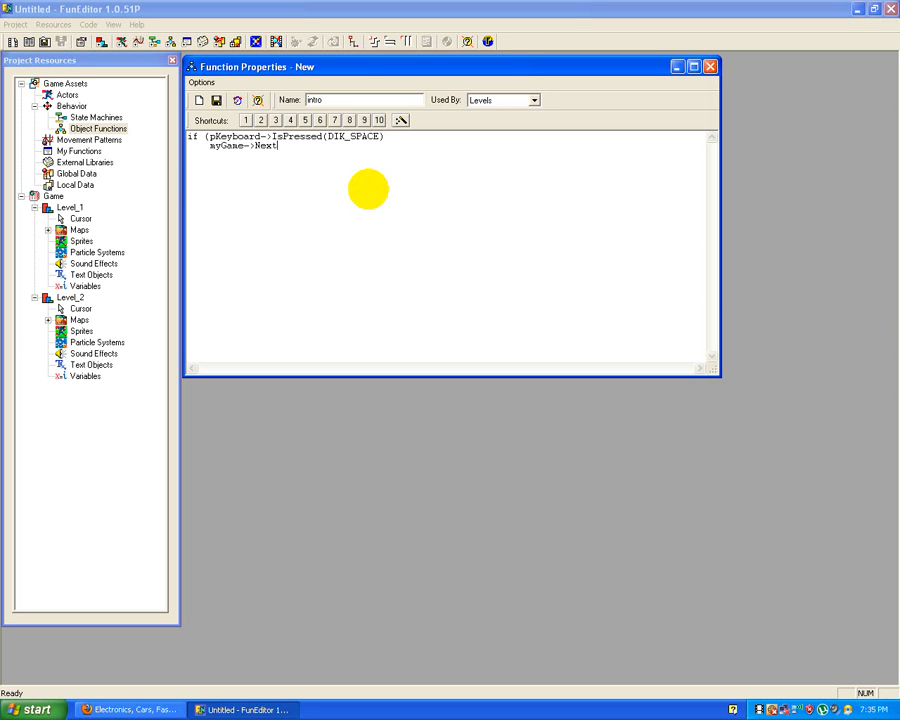
{"action": "type", "text": "Level();"}
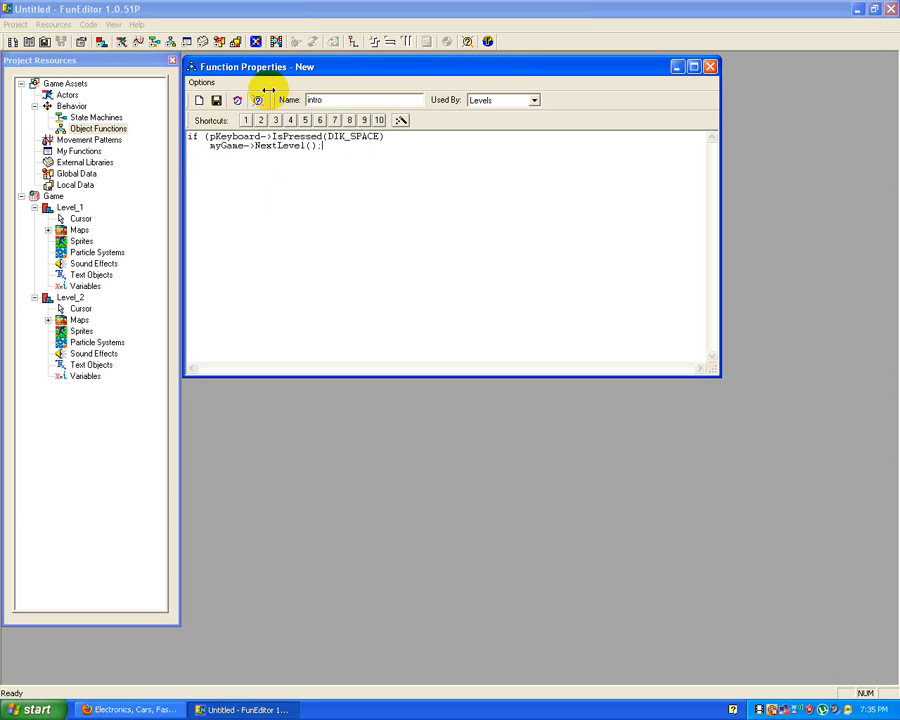
Step: Add the missing closing parenthesis to the if line, and save and close the intro function
{"action": "left_click", "coordinate": [390, 137]}
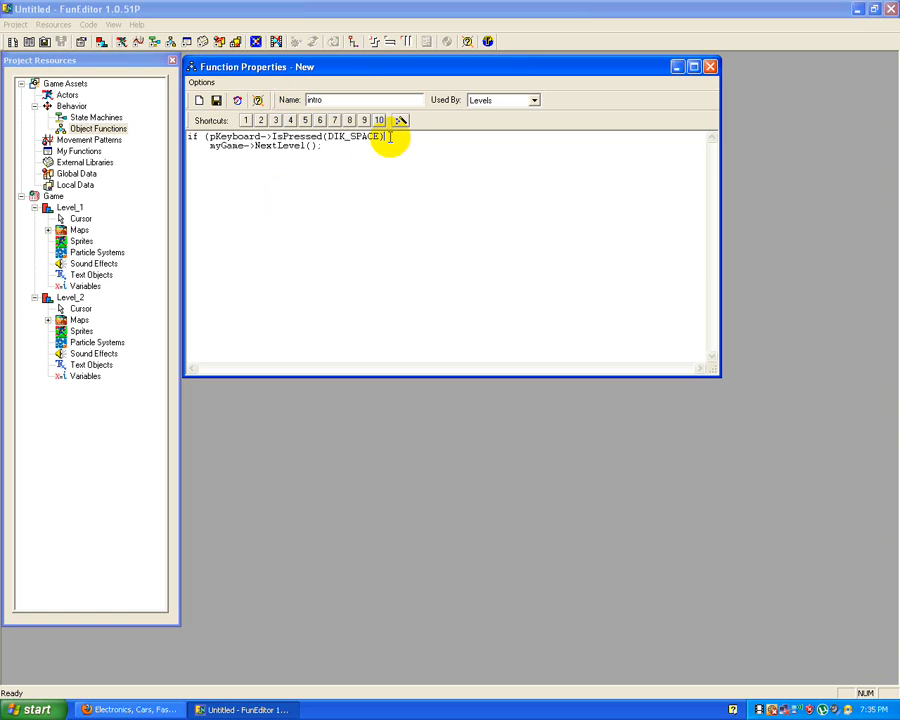
{"action": "type", "text": ")"}
{"action": "left_click", "coordinate": [216, 100]}
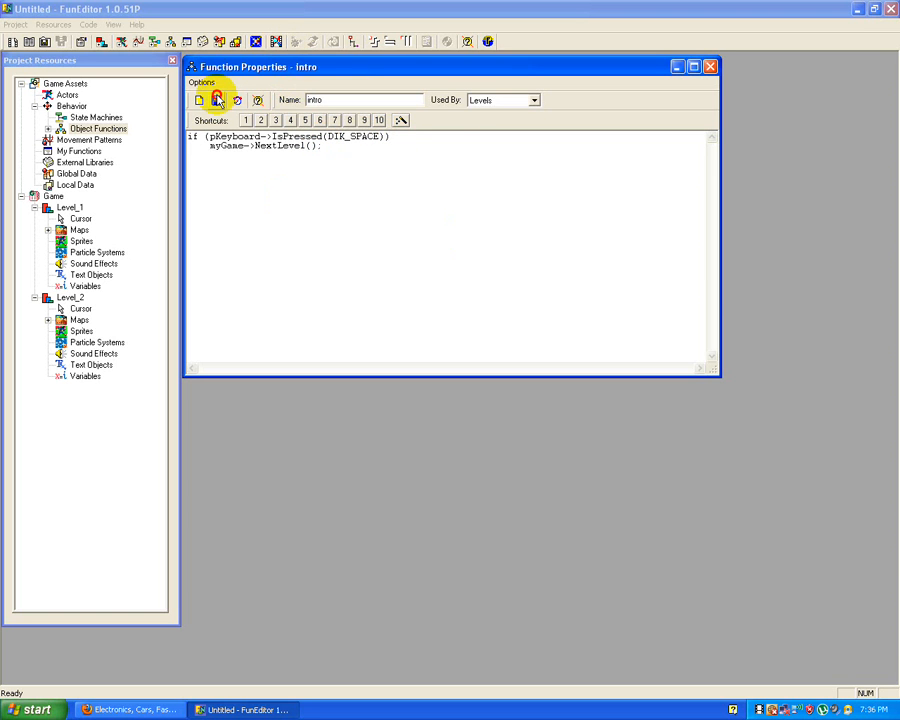
{"action": "left_click", "coordinate": [709, 66]}
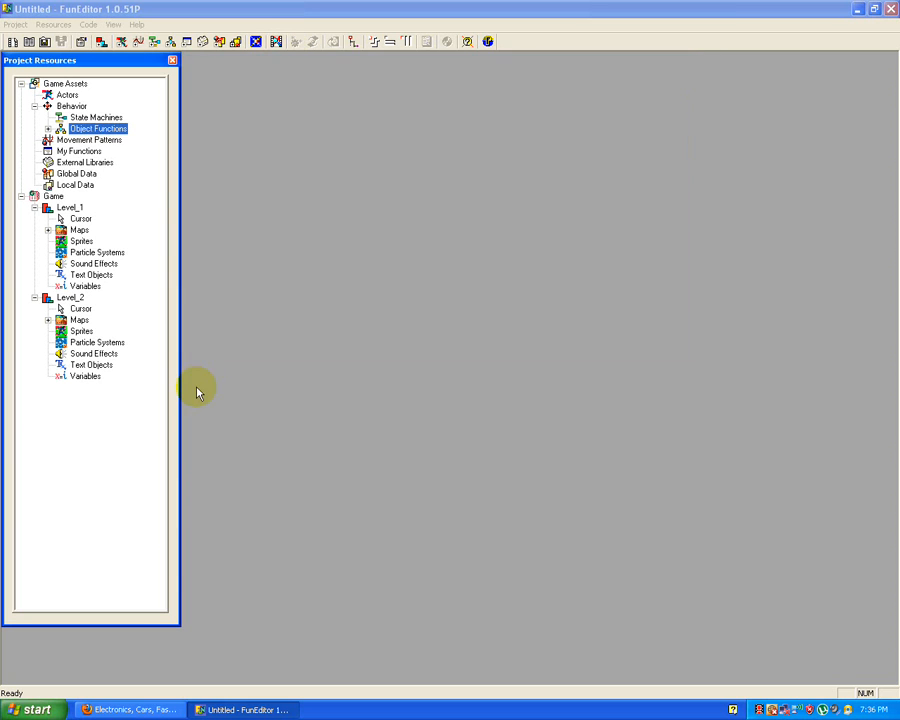
Step: Attach the intro function to Level_1's behavior in its level properties
{"action": "left_click", "coordinate": [66, 207]}
{"action": "right_click", "coordinate": [66, 208]}
{"action": "left_click", "coordinate": [78, 215]}
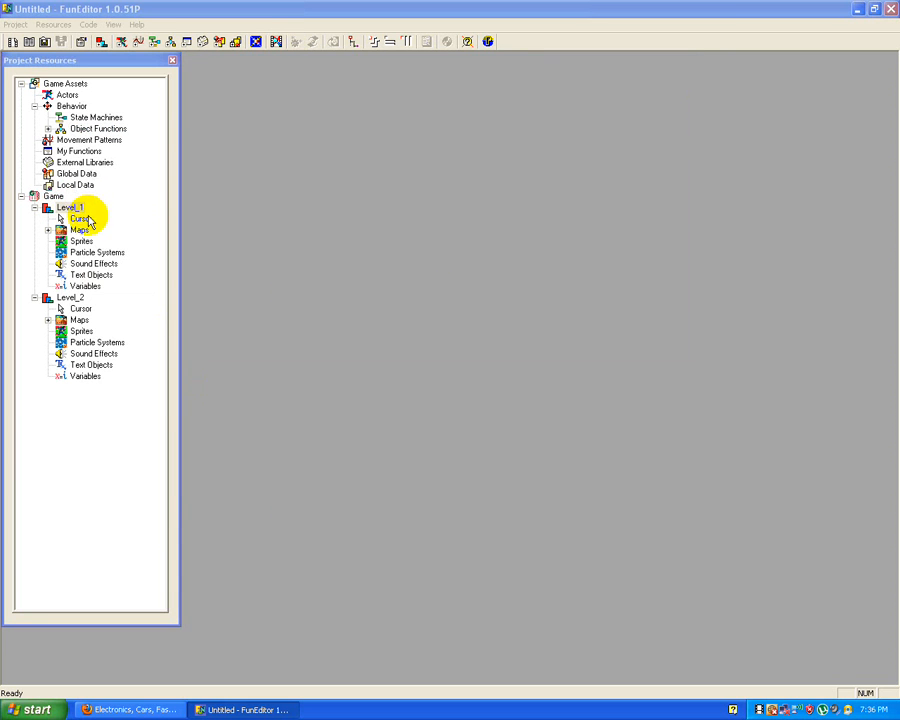
{"action": "left_click_drag", "start_coordinate": [400, 214], "coordinate": [354, 73]}
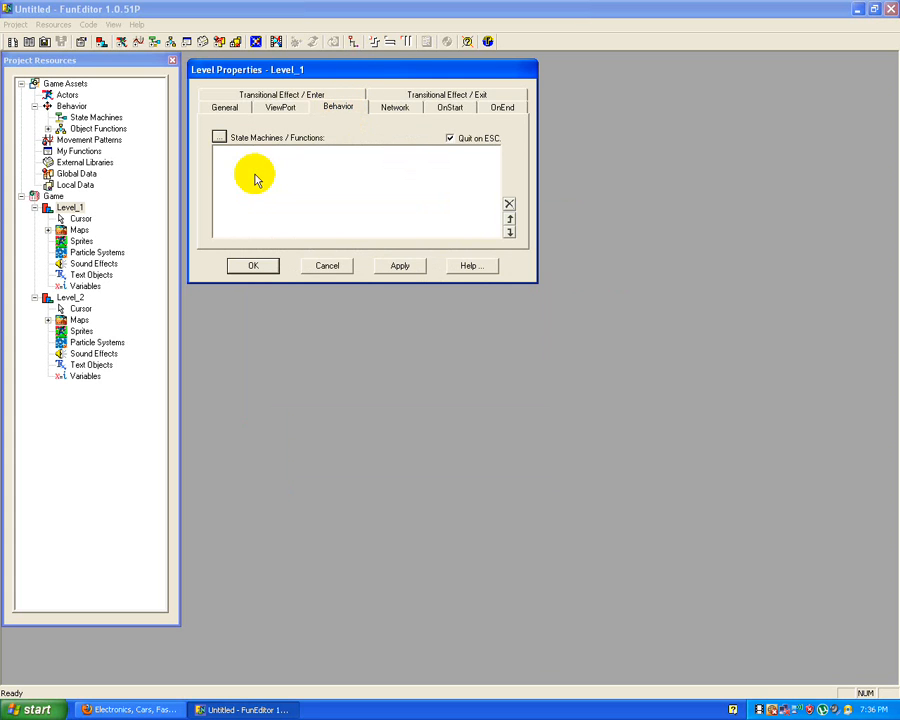
{"action": "left_click", "coordinate": [219, 137]}
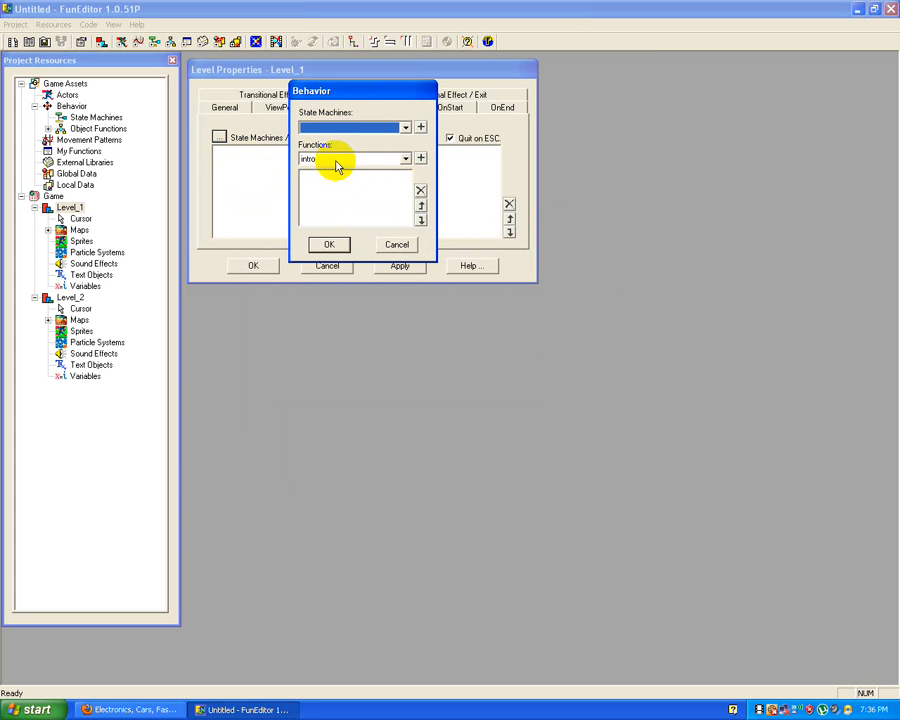
{"action": "left_click", "coordinate": [420, 159]}
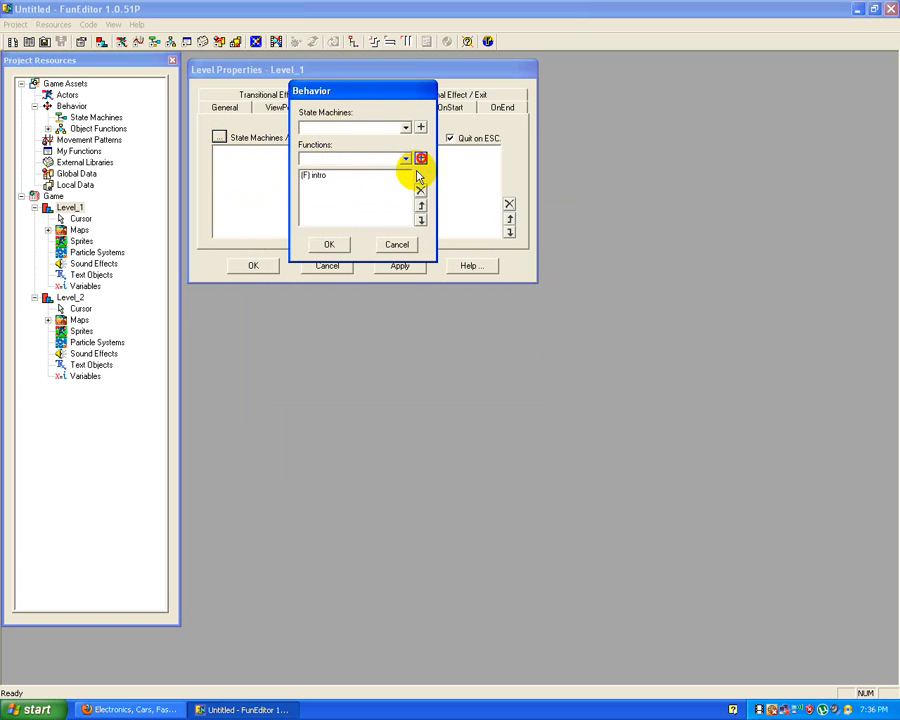
{"action": "left_click", "coordinate": [340, 246]}
{"action": "left_click", "coordinate": [250, 266]}
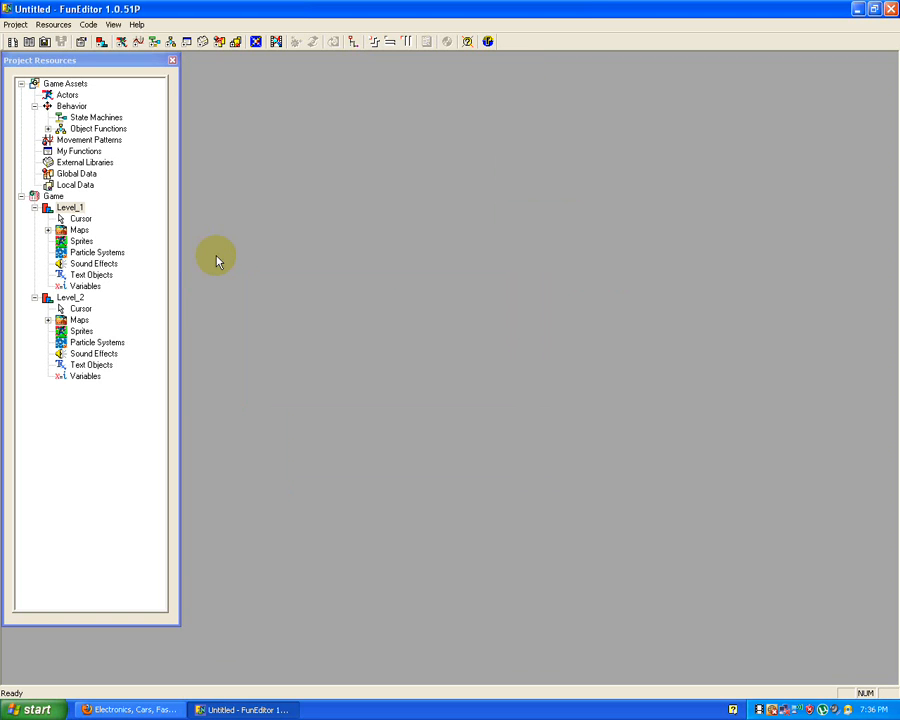
Step: Save the project as Untitled in the Desktop's New Folder, replacing the existing file
{"action": "left_click", "coordinate": [15, 24]}
{"action": "left_click", "coordinate": [28, 62]}
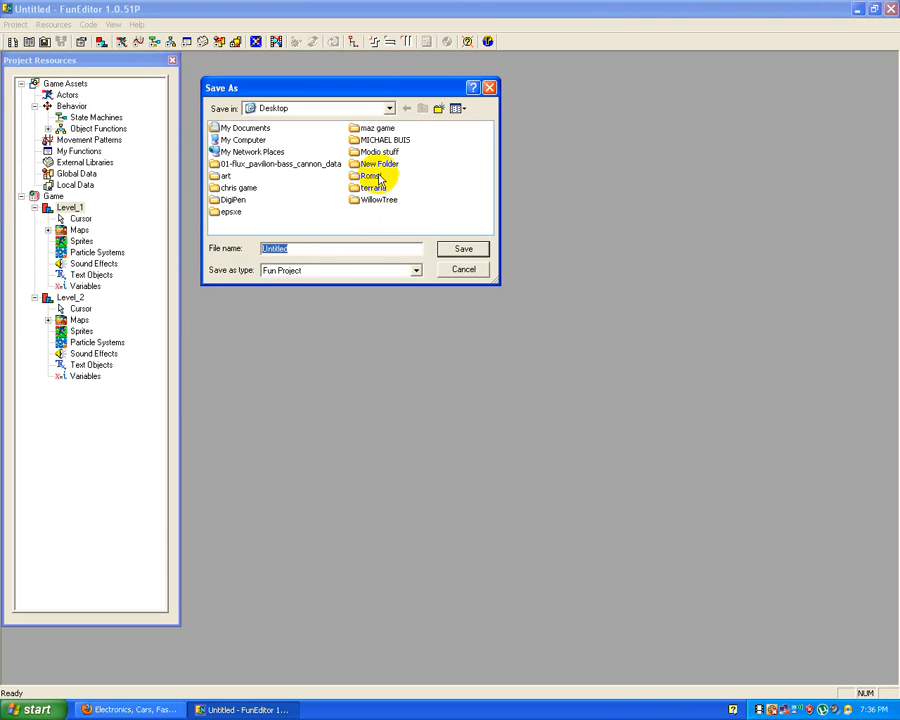
{"action": "double_click", "coordinate": [379, 166]}
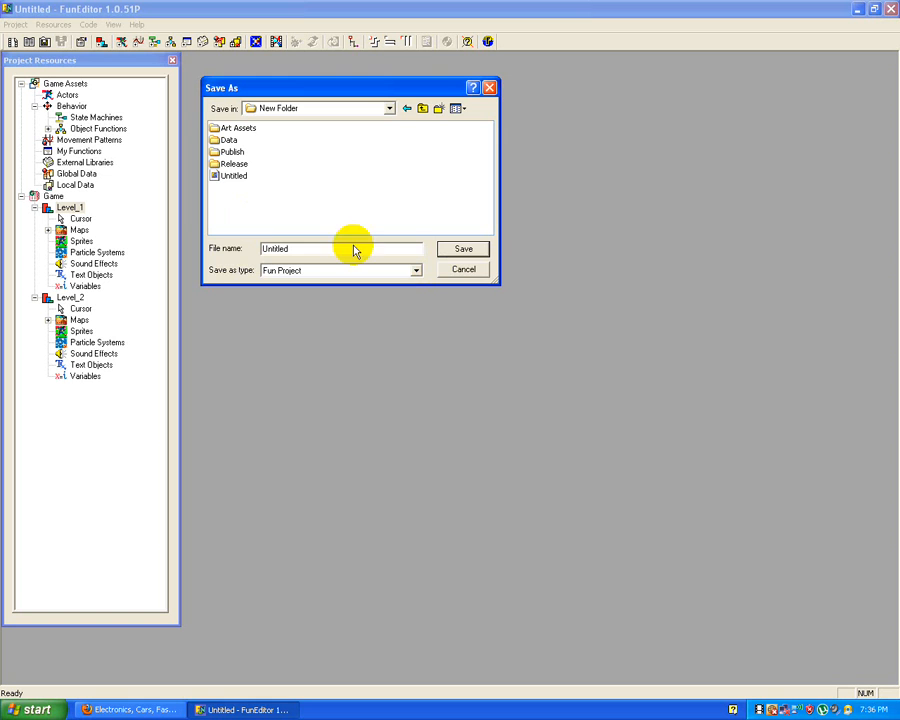
{"action": "left_click", "coordinate": [443, 253]}
{"action": "left_click", "coordinate": [324, 205]}
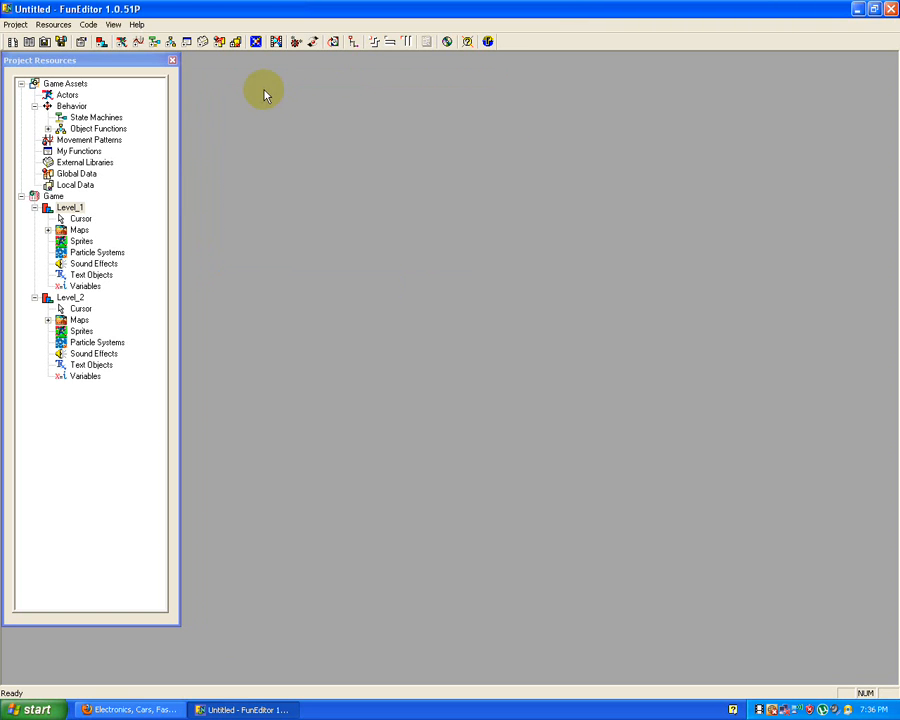
Step: Rebuild and run the game to check its intro level, and quit it
{"action": "left_click", "coordinate": [315, 44]}
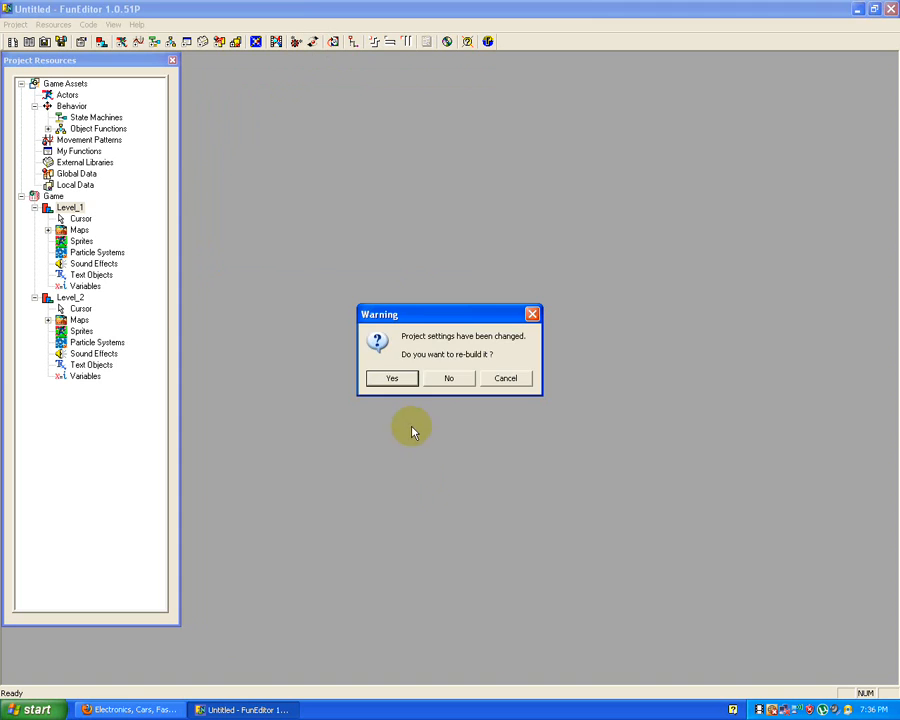
{"action": "left_click", "coordinate": [396, 378]}
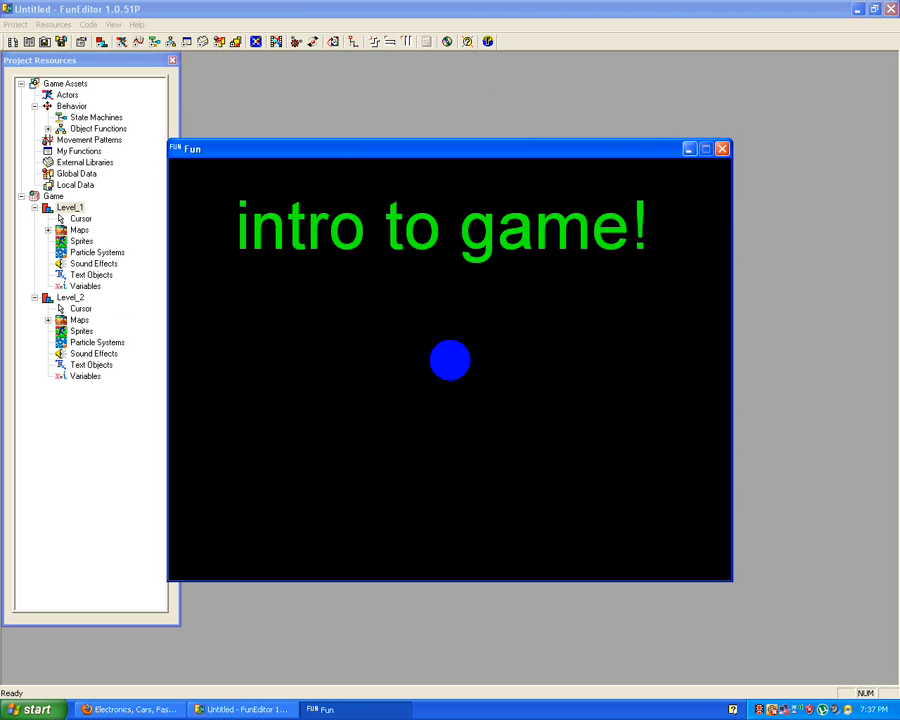
{"action": "key", "text": "Escape"}
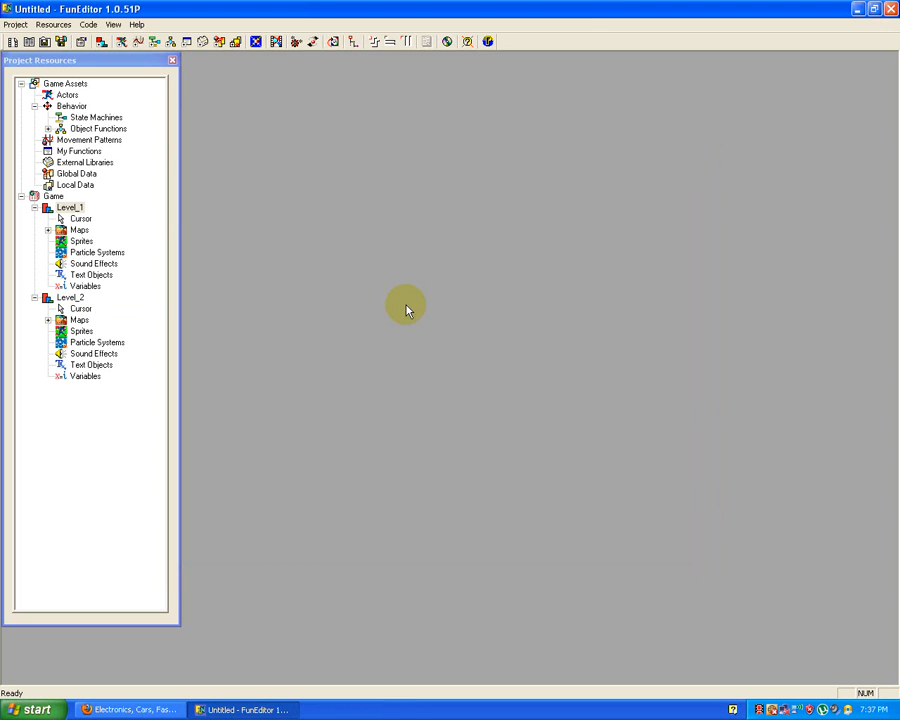
{"action": "left_click", "coordinate": [283, 114]}
{"action": "left_click", "coordinate": [311, 140]}
Step: Open the project named the game from the maz game folder
{"action": "left_click", "coordinate": [15, 24]}
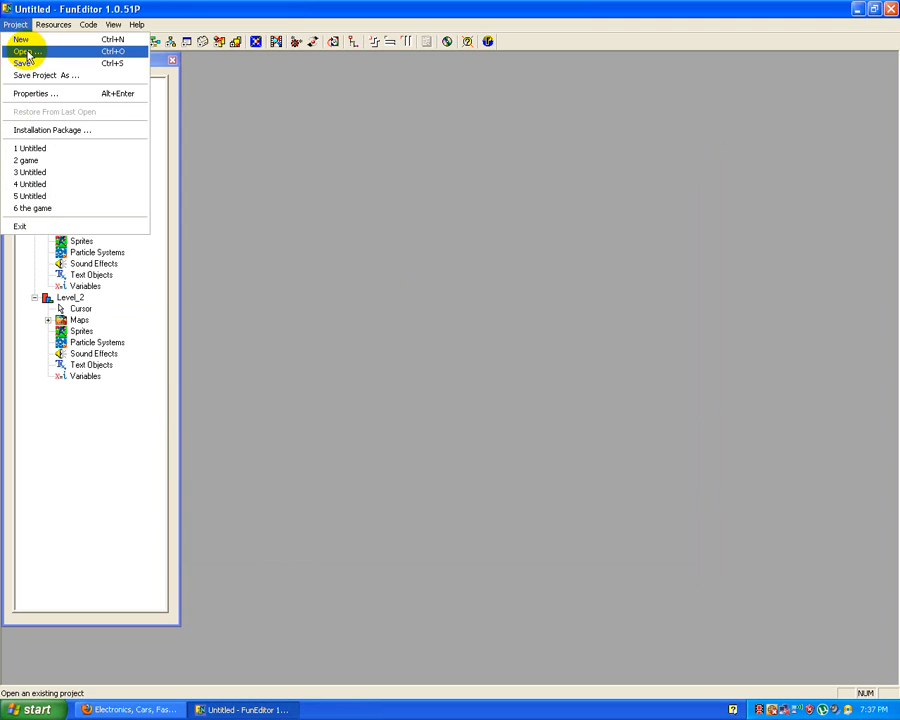
{"action": "left_click", "coordinate": [25, 51]}
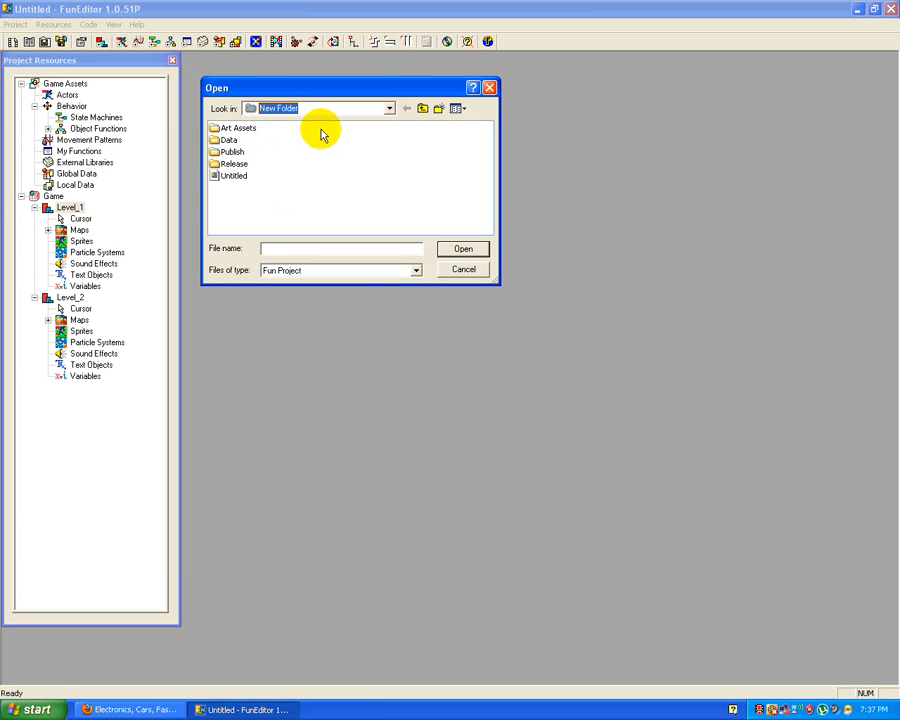
{"action": "left_click", "coordinate": [387, 110]}
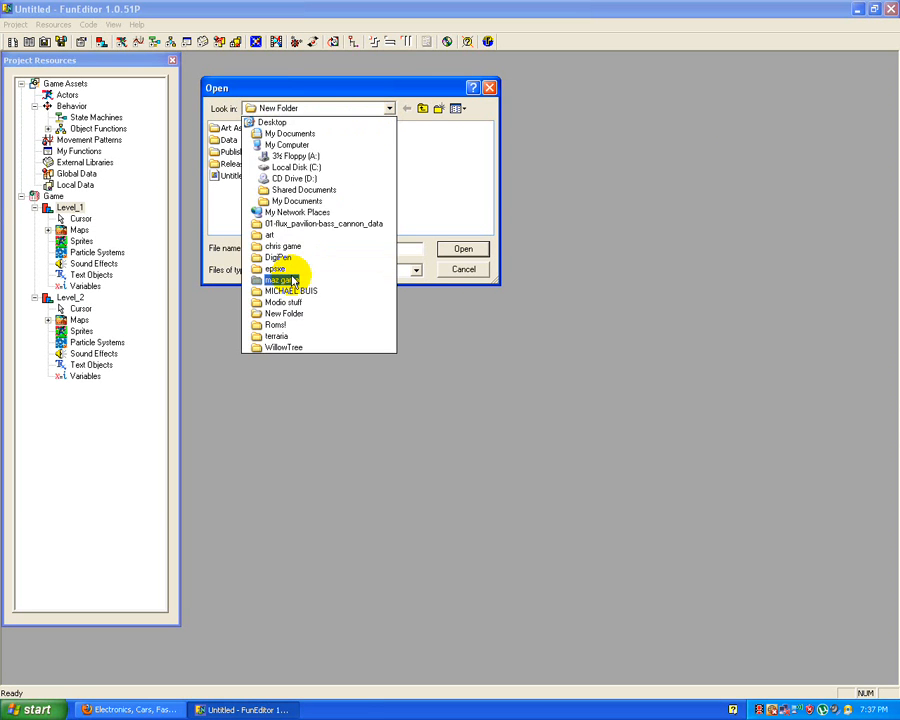
{"action": "left_click", "coordinate": [292, 281]}
{"action": "double_click", "coordinate": [237, 187]}
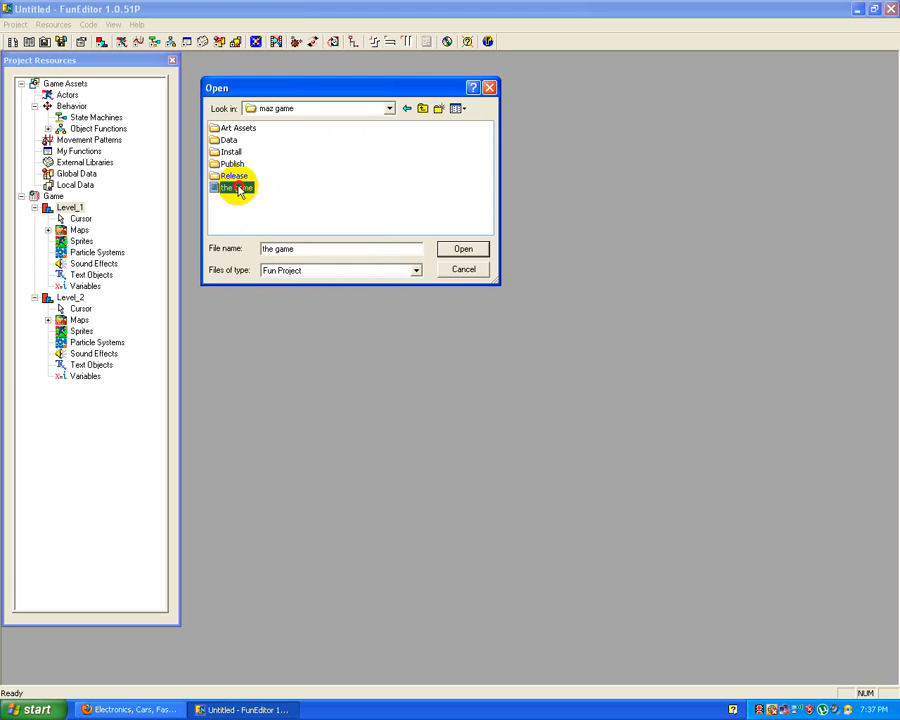
Step: Run the maze game, start play from its welcome screen, and move the player out of the Start area
{"action": "left_click", "coordinate": [314, 44]}
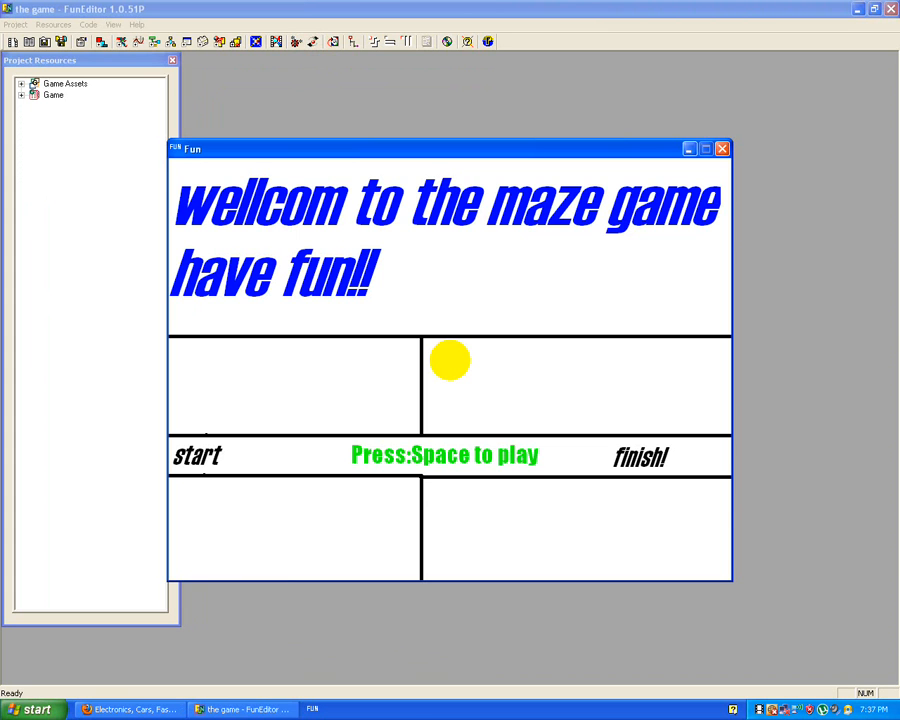
{"action": "key", "text": "space"}
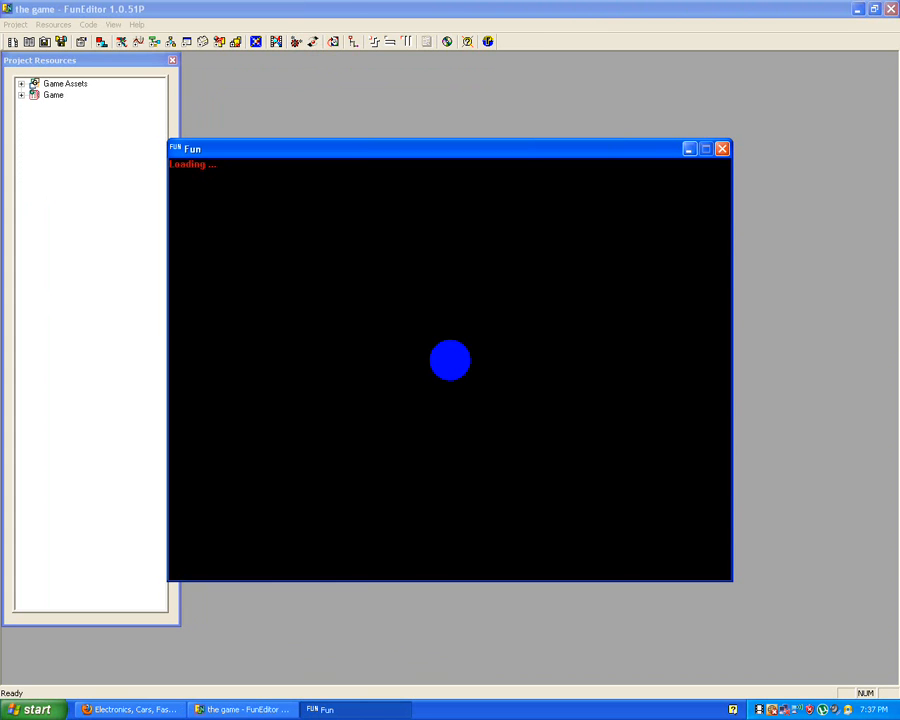
{"action": "key", "text": "Right"}
{"action": "key", "text": "Down"}
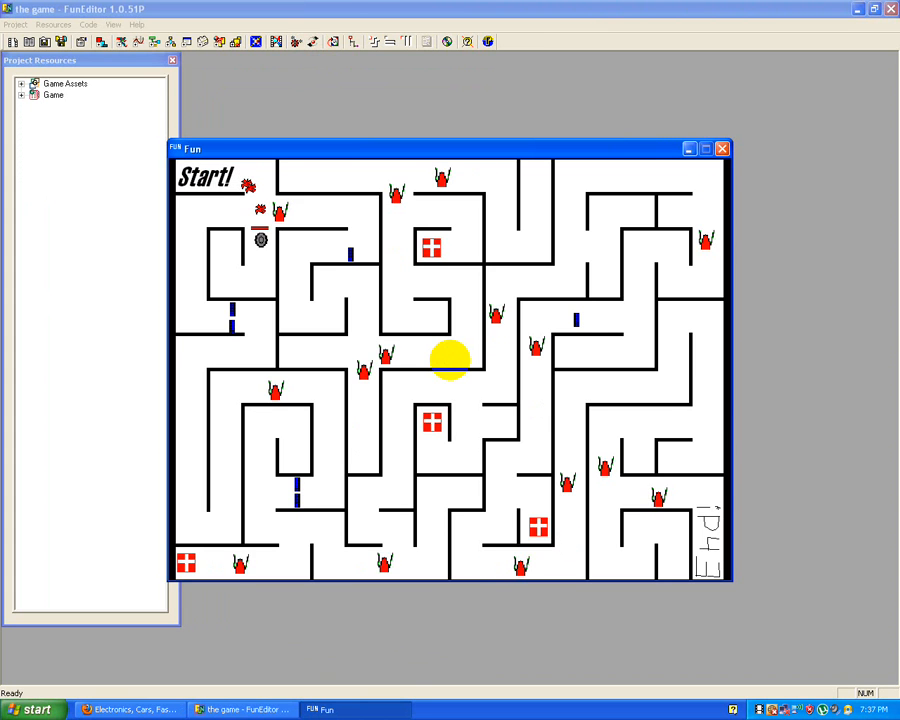
Step: Steer the player around the upper-left corridors of the first maze to the pair of blue bars
{"action": "key", "text": "Left"}
{"action": "key", "text": "Up"}
{"action": "key", "text": "Up"}
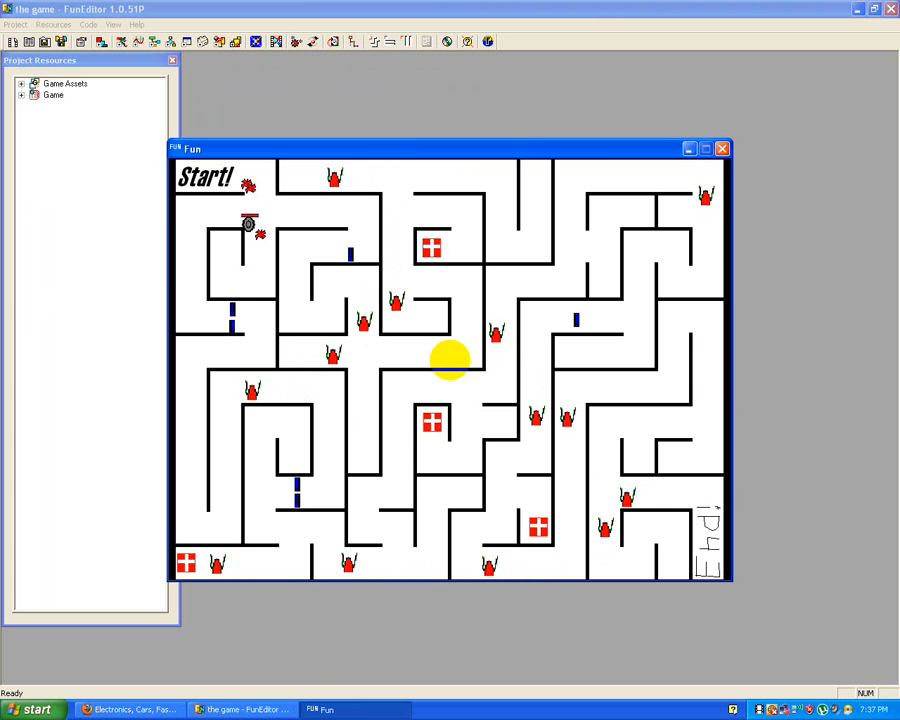
{"action": "key", "text": "Left"}
{"action": "key", "text": "Left"}
{"action": "key", "text": "Down"}
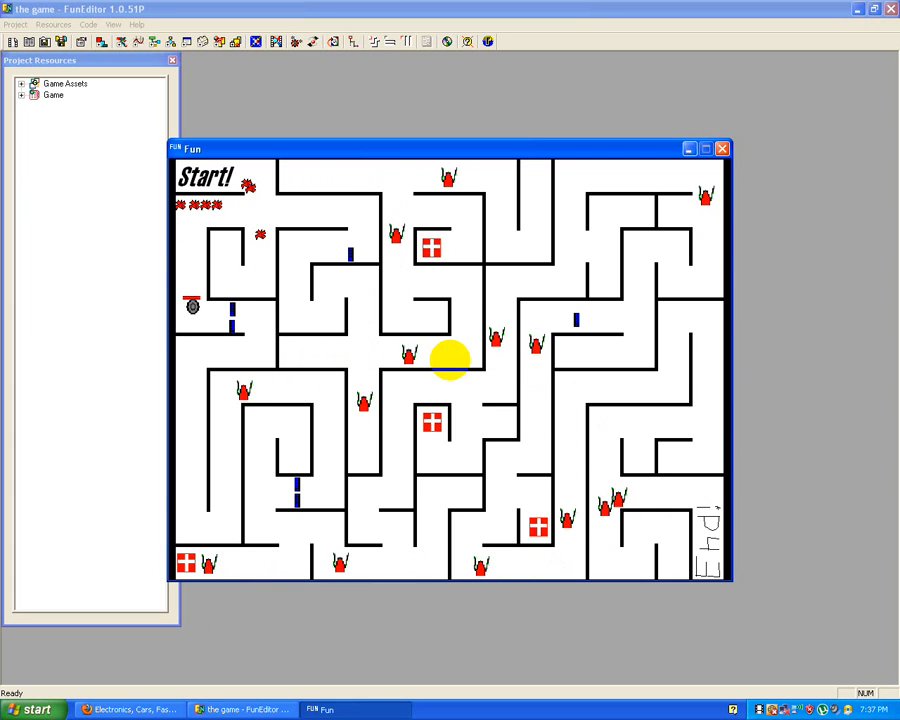
{"action": "key", "text": "Down"}
{"action": "key", "text": "Right"}
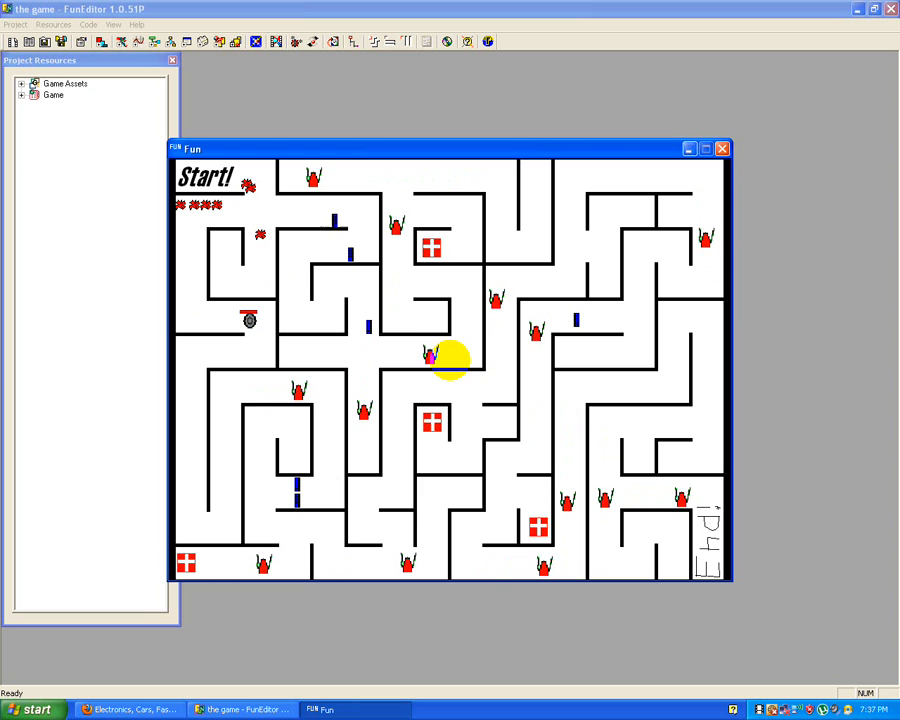
Step: Guide the player down the first maze's western corridor and around the wall end into the adjacent passage
{"action": "key", "text": "Down"}
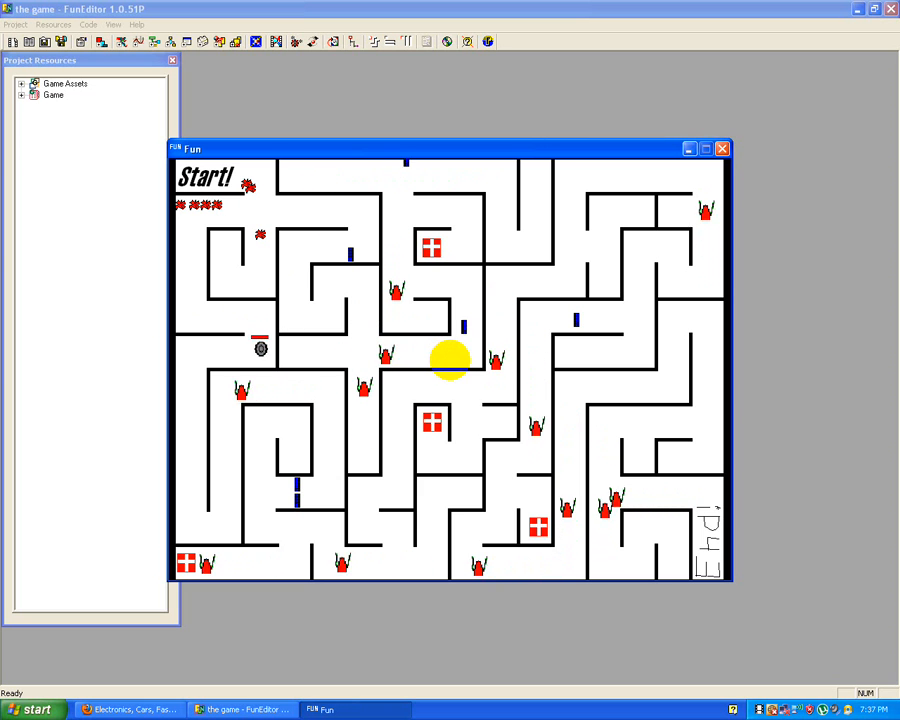
{"action": "key", "text": "Left"}
{"action": "key", "text": "Down"}
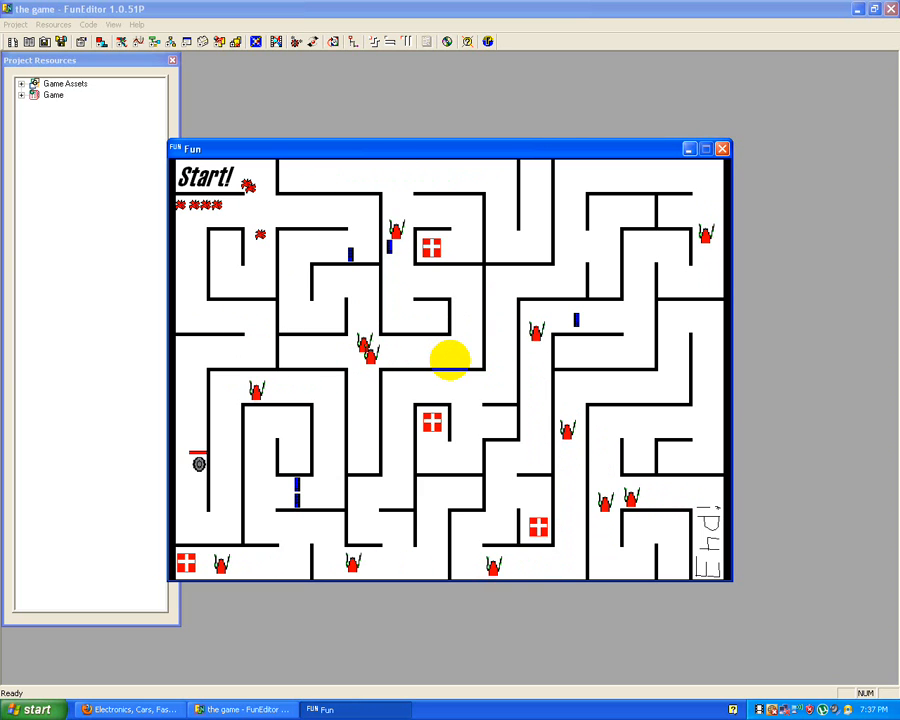
{"action": "key", "text": "Right"}
{"action": "key", "text": "Up"}
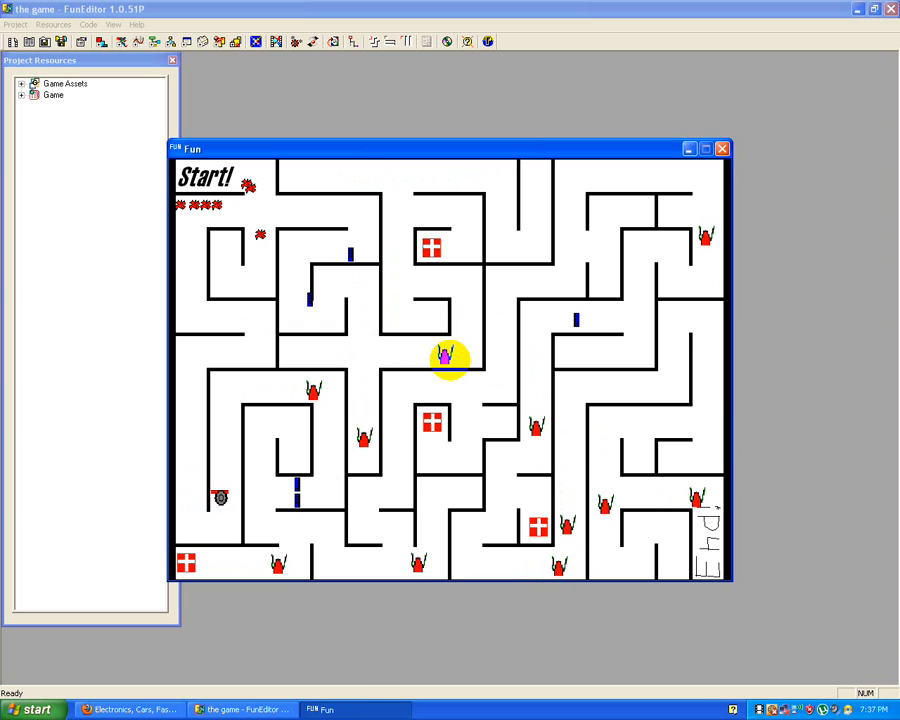
{"action": "key", "text": "Up"}
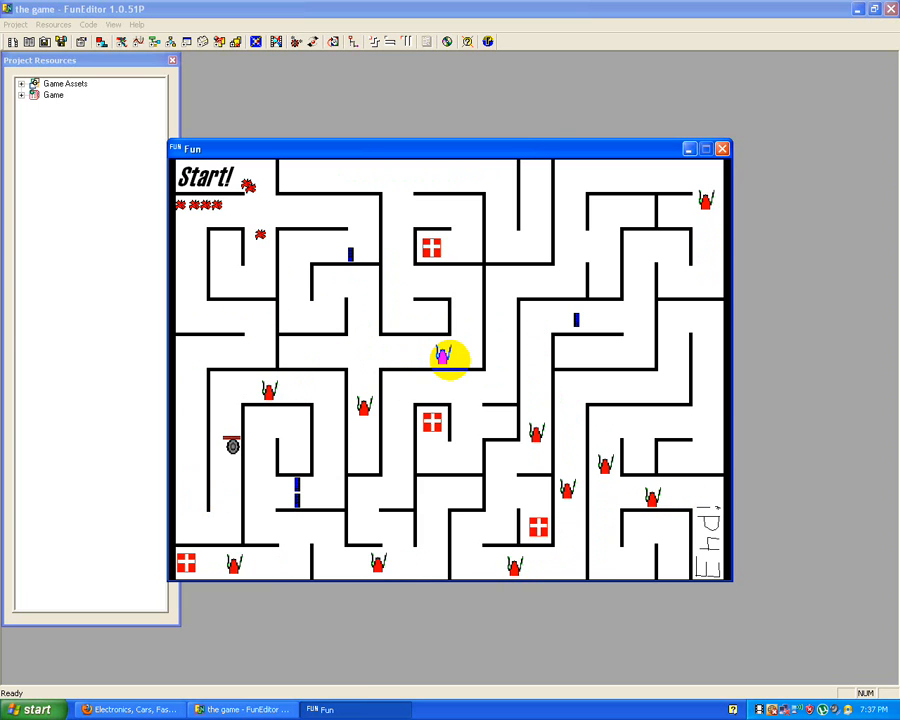
Step: Move the player across to the middle of the first maze, and down to its lower-left passage
{"action": "key", "text": "Right"}
{"action": "key", "text": "Up"}
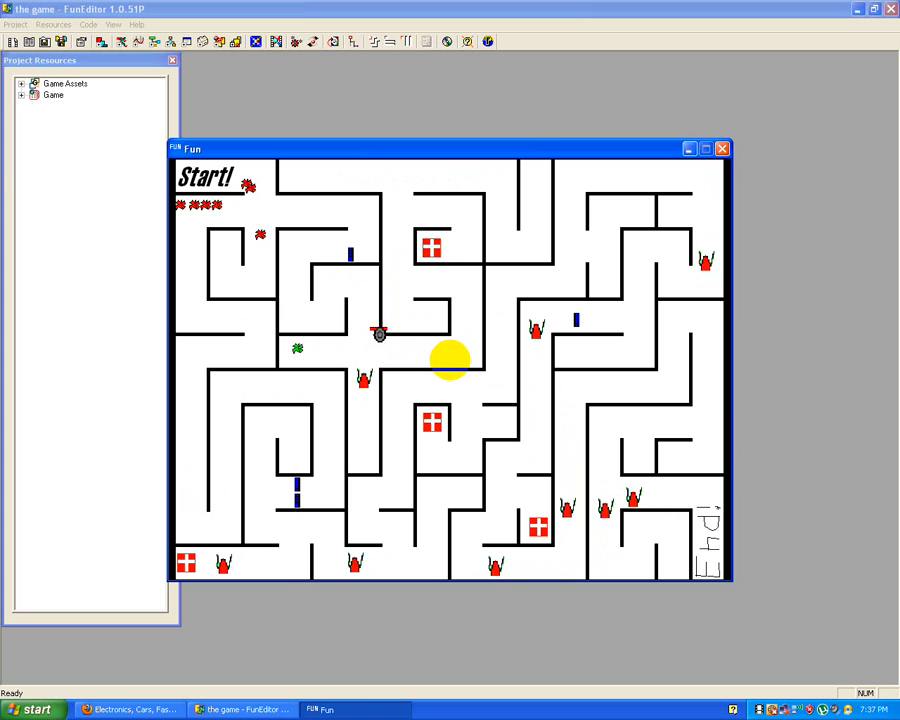
{"action": "key", "text": "Down"}
{"action": "key", "text": "Left"}
{"action": "key", "text": "Down"}
{"action": "key", "text": "Left"}
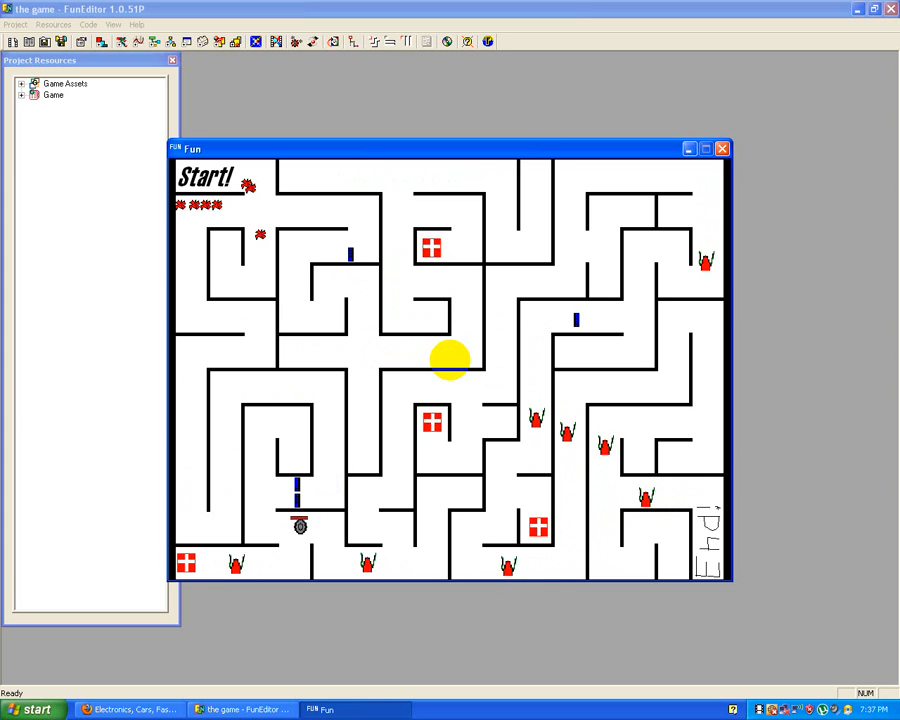
Step: Take the player through the lower and eastern corridors of the first maze toward the End area
{"action": "key", "text": "Right"}
{"action": "key", "text": "Up"}
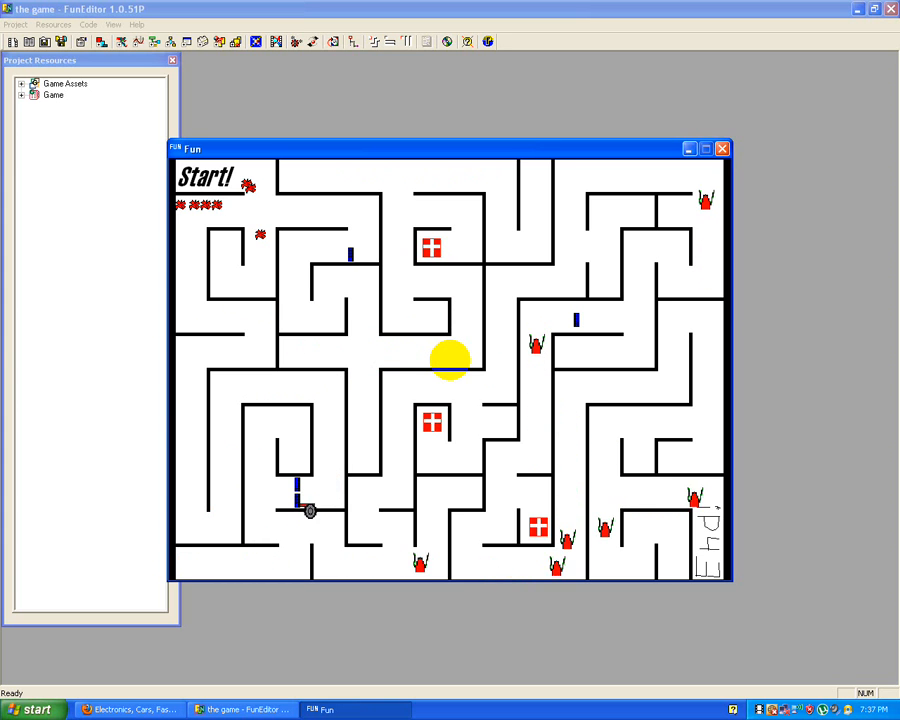
{"action": "key", "text": "Right"}
{"action": "key", "text": "Down"}
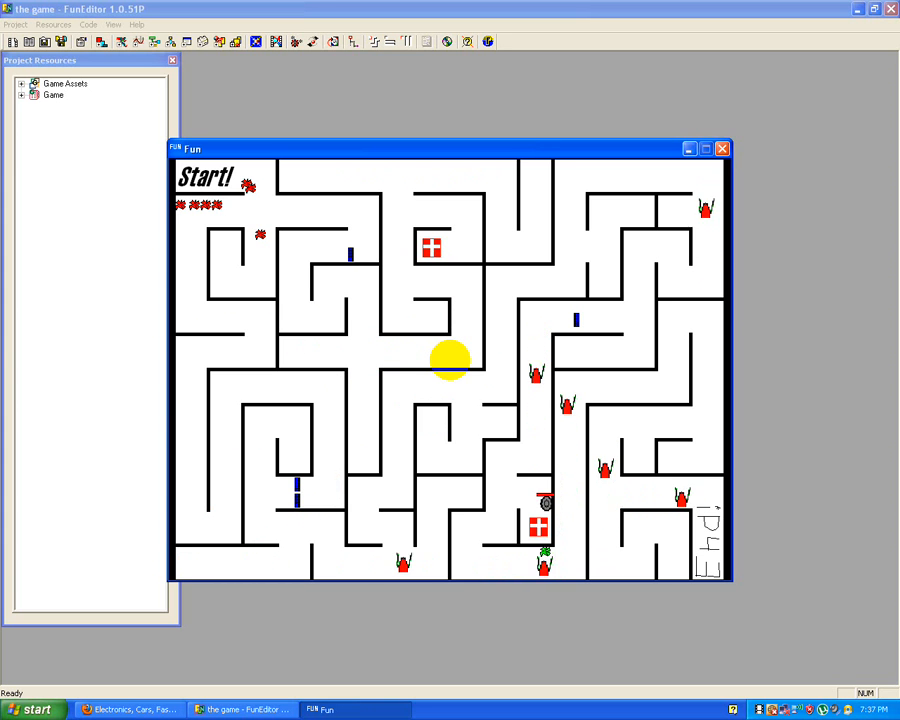
{"action": "key", "text": "Up"}
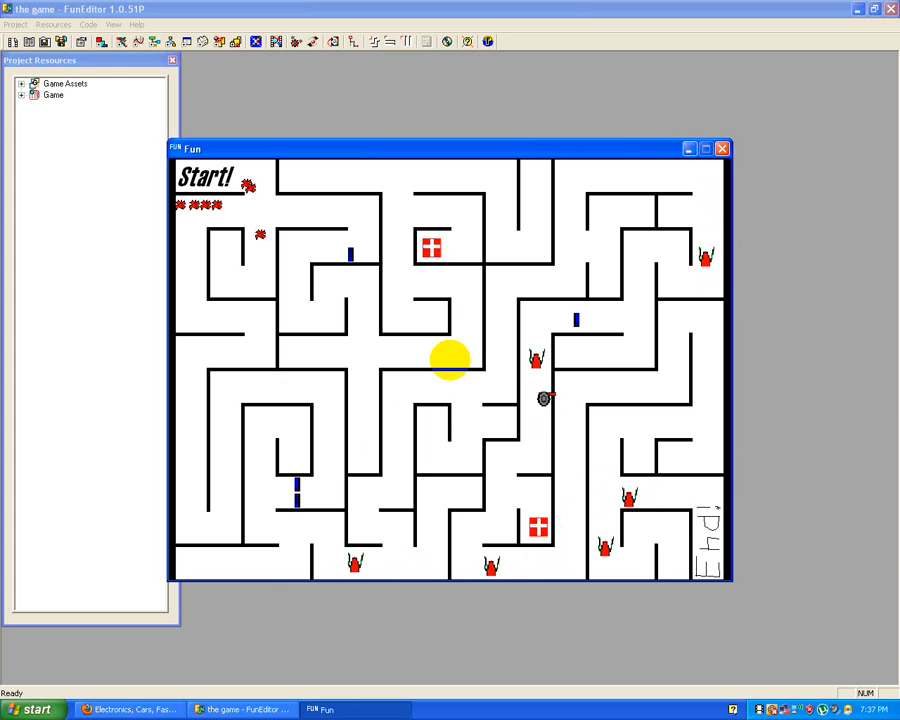
{"action": "key", "text": "Right"}
{"action": "key", "text": "Down"}
{"action": "key", "text": "Right"}
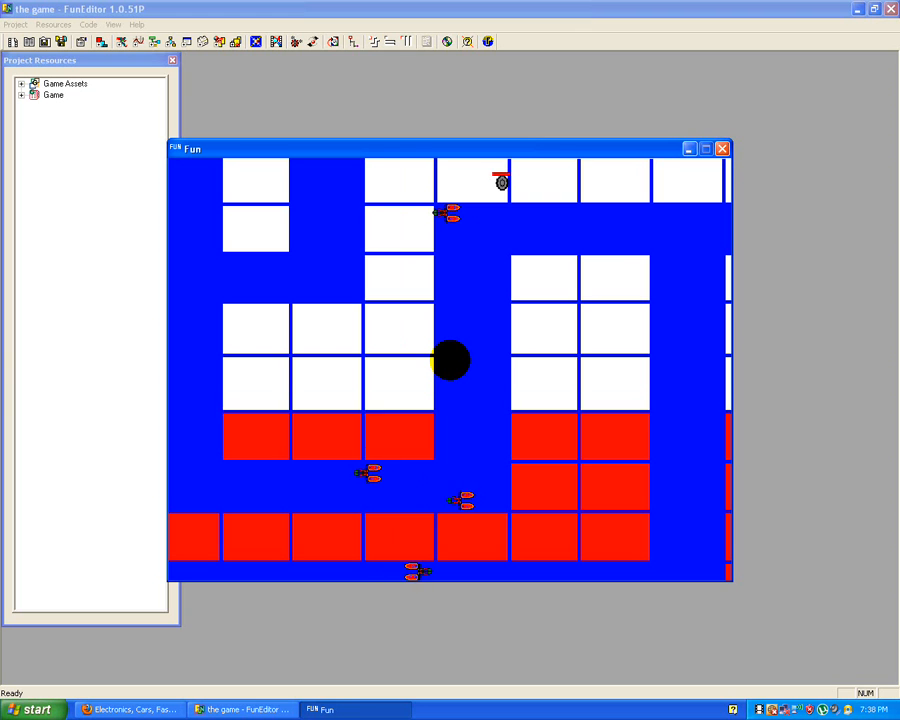
Step: Play the scrolling blue-path level by moving the player along its upper edge and down its eastern side
{"action": "key", "text": "Right"}
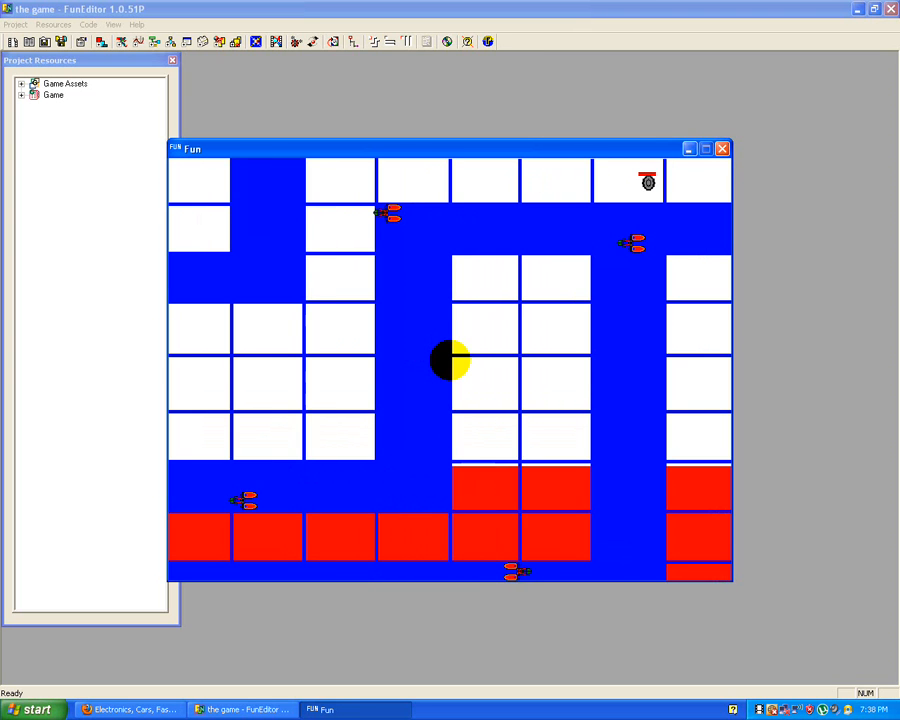
{"action": "key", "text": "Right"}
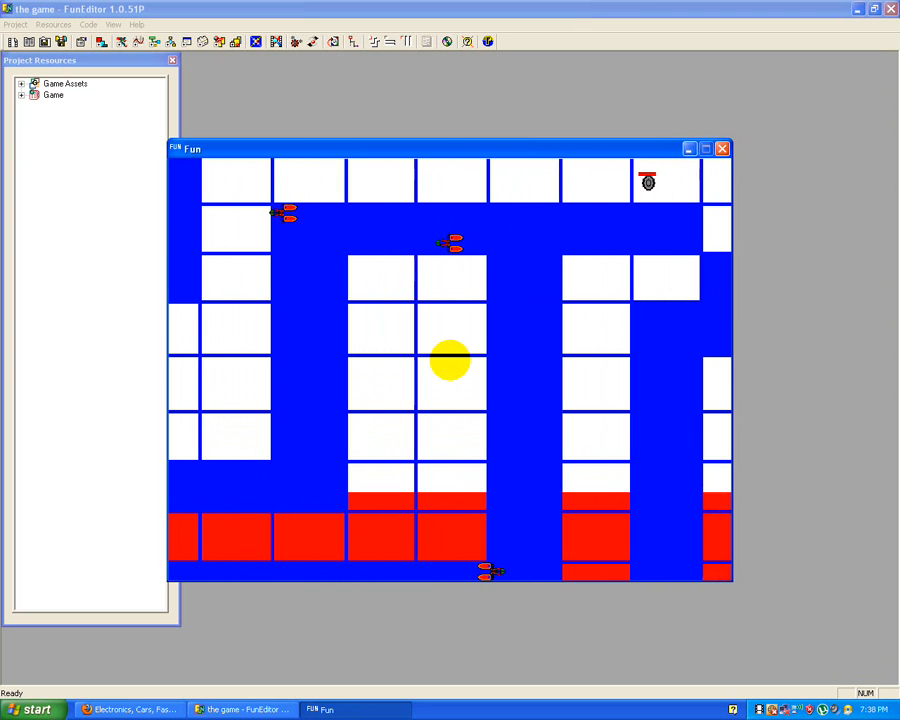
{"action": "key", "text": "Right"}
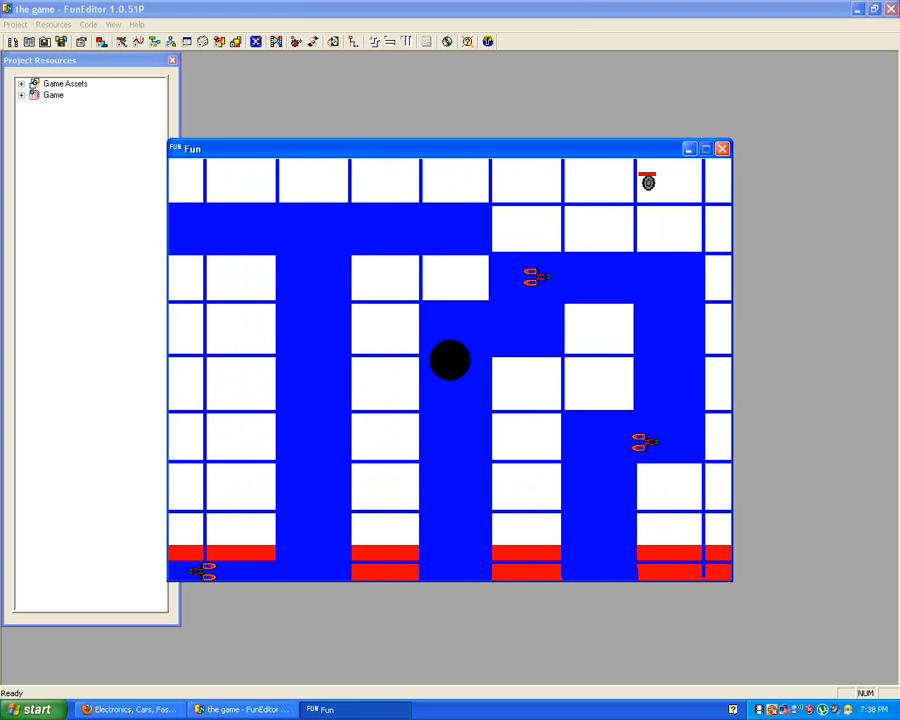
{"action": "key", "text": "Right"}
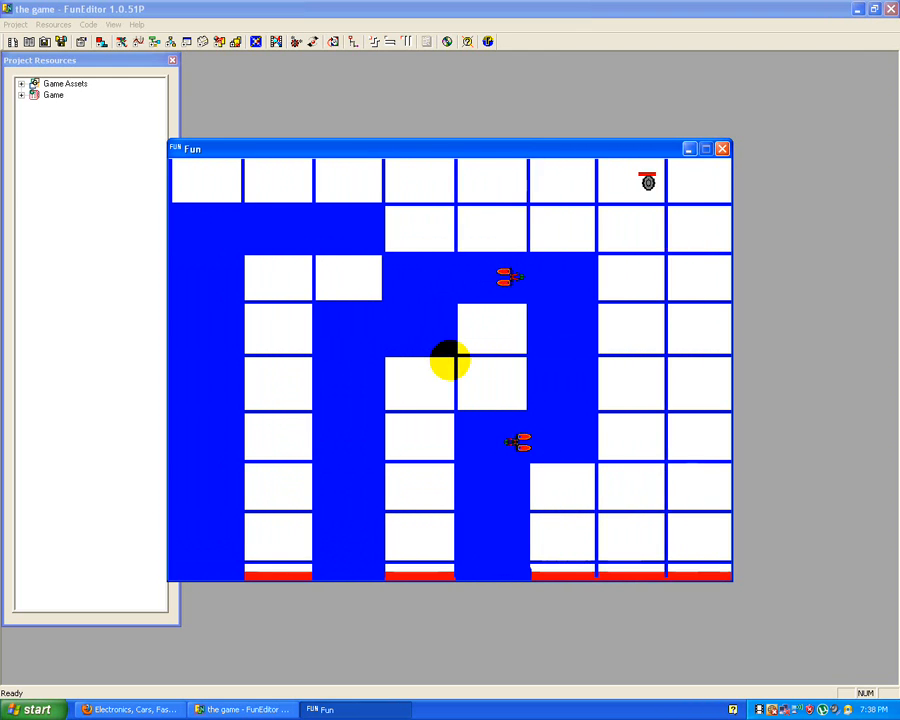
{"action": "key", "text": "Right"}
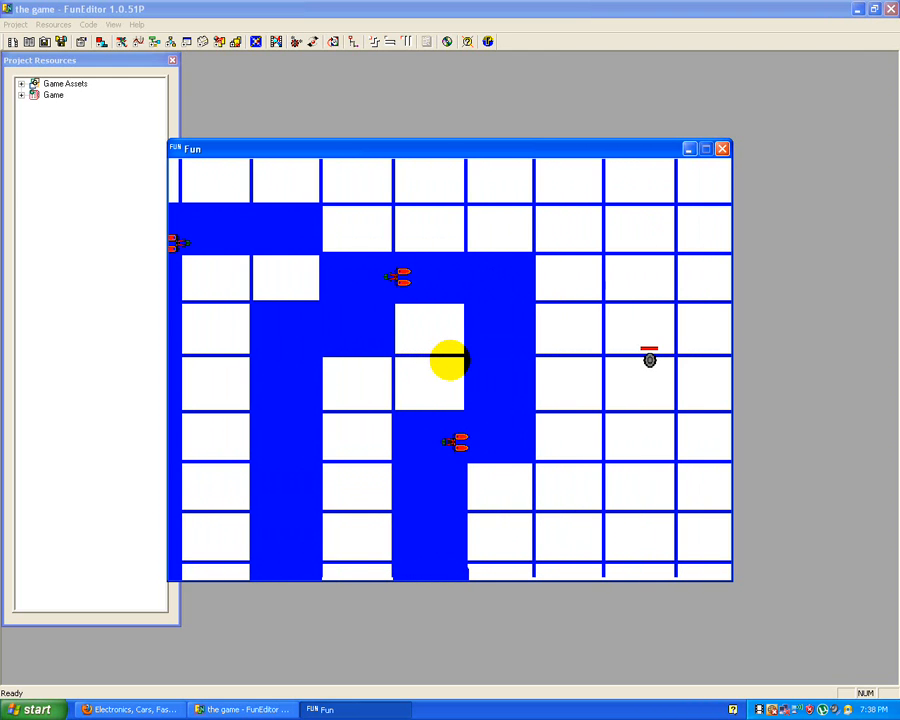
{"action": "key", "text": "Down"}
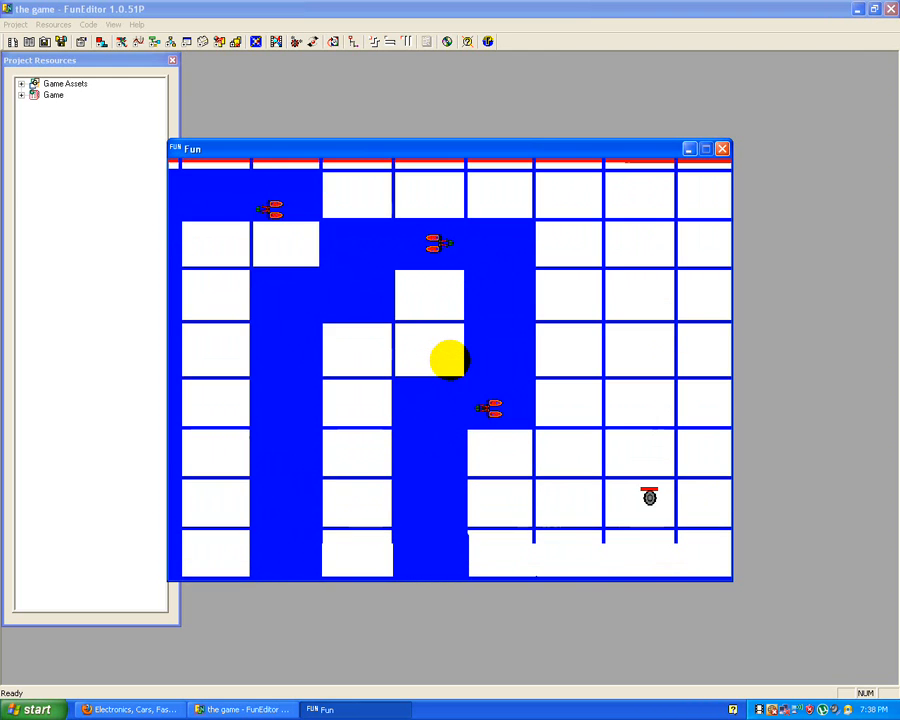
{"action": "key", "text": "Down"}
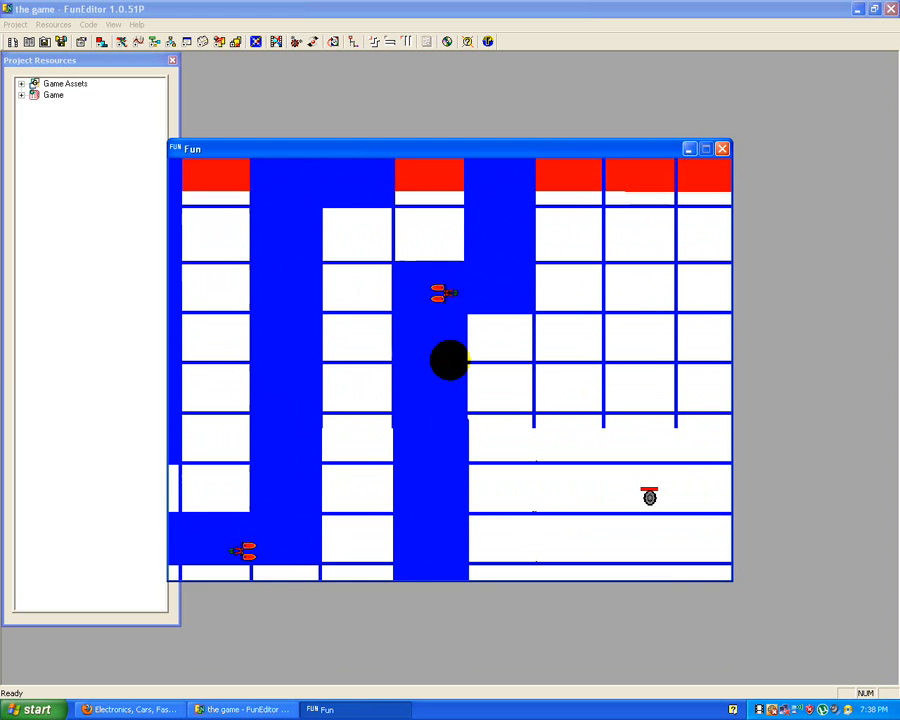
{"action": "key", "text": "Down"}
{"action": "key", "text": "Right"}
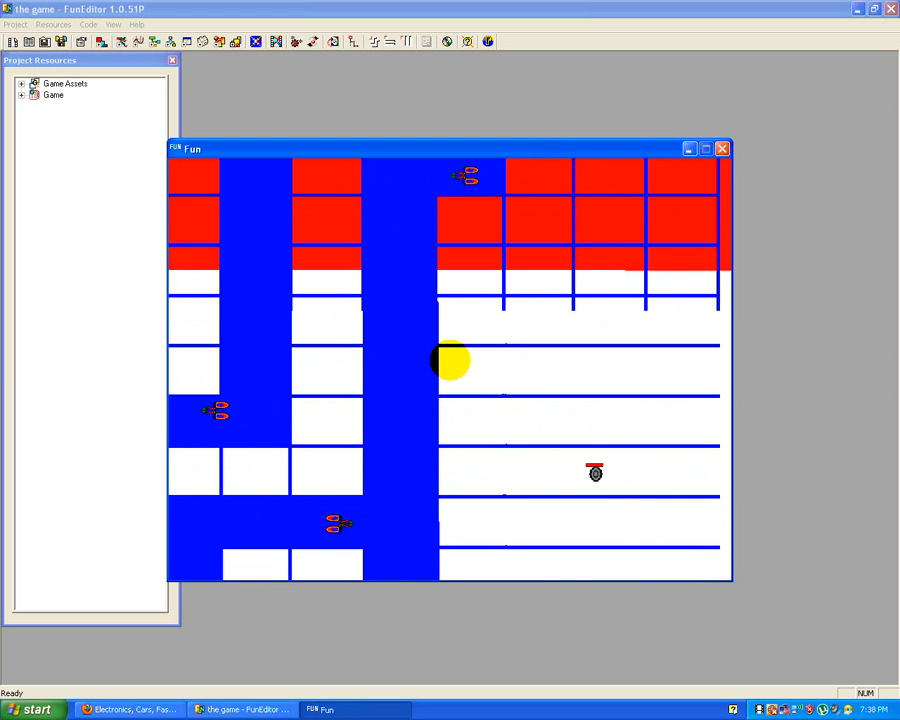
{"action": "key", "text": "Down"}
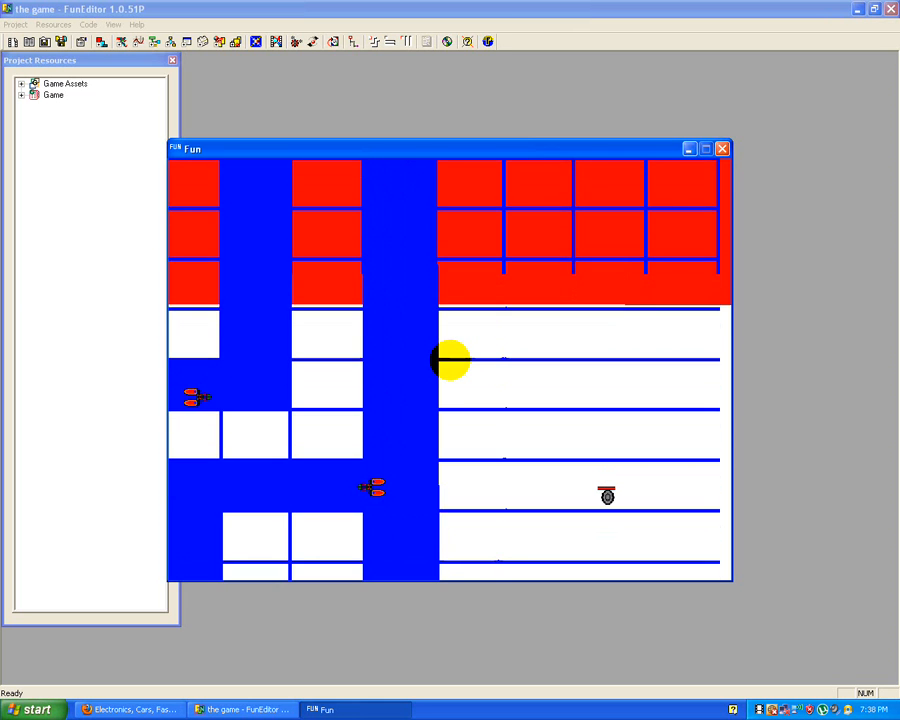
{"action": "key", "text": "Down"}
{"action": "key", "text": "Down"}
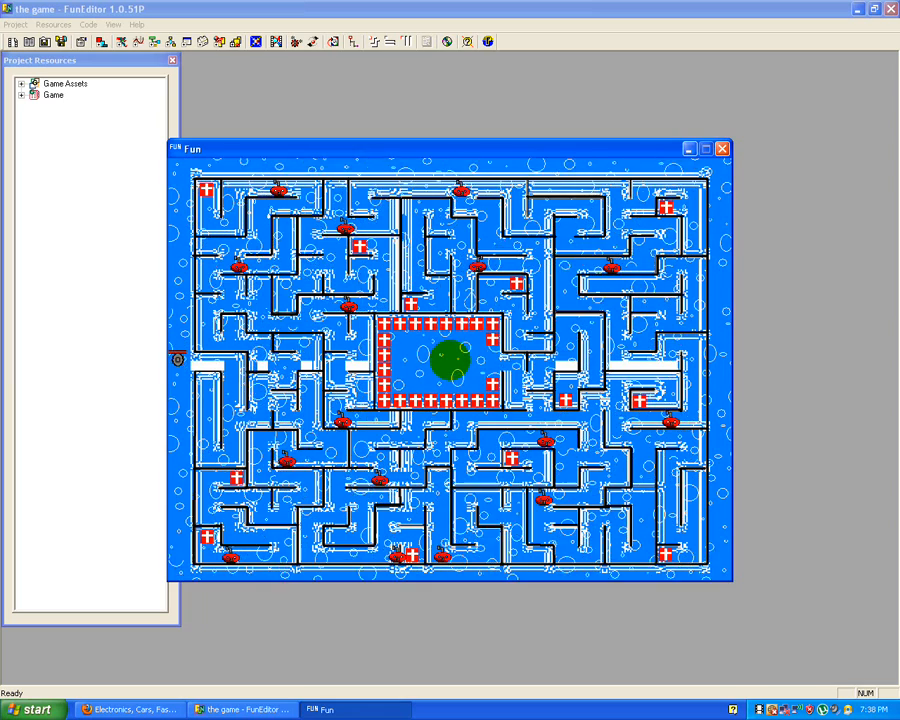
Step: Enter the bubble-patterned maze from its west entrance and explore the first corridors with the player
{"action": "key", "text": "Right"}
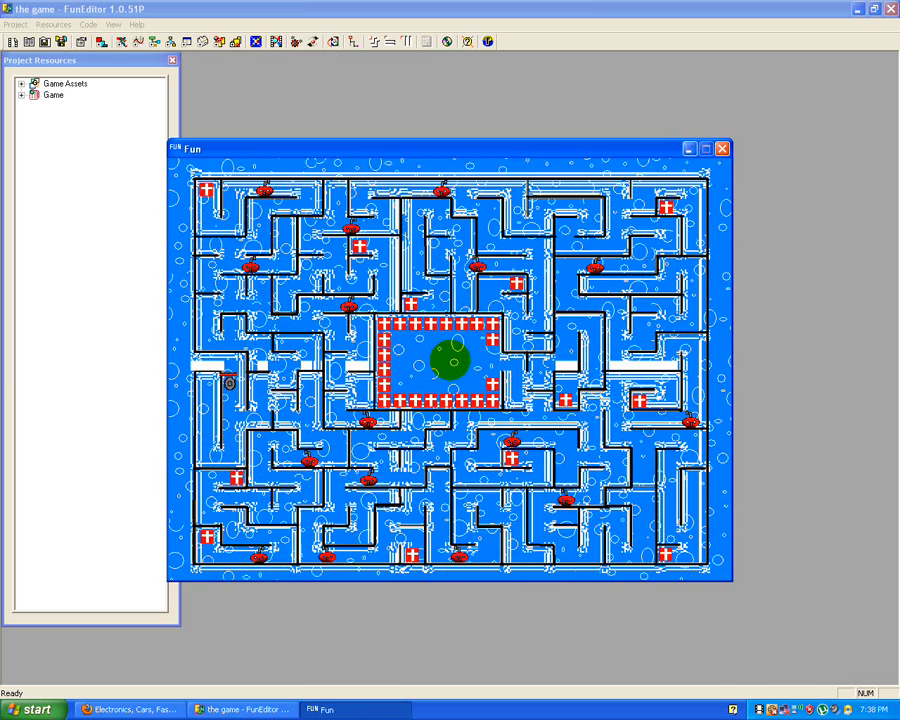
{"action": "key", "text": "Down"}
{"action": "key", "text": "Right"}
{"action": "key", "text": "Up"}
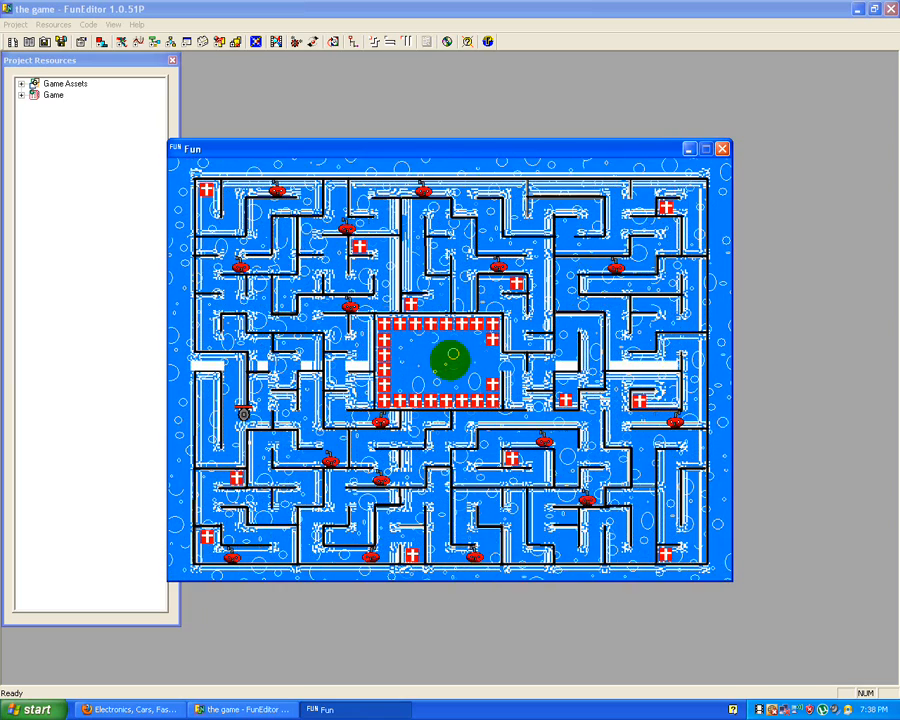
{"action": "key", "text": "Right"}
{"action": "key", "text": "Left"}
{"action": "key", "text": "Up"}
{"action": "key", "text": "Right"}
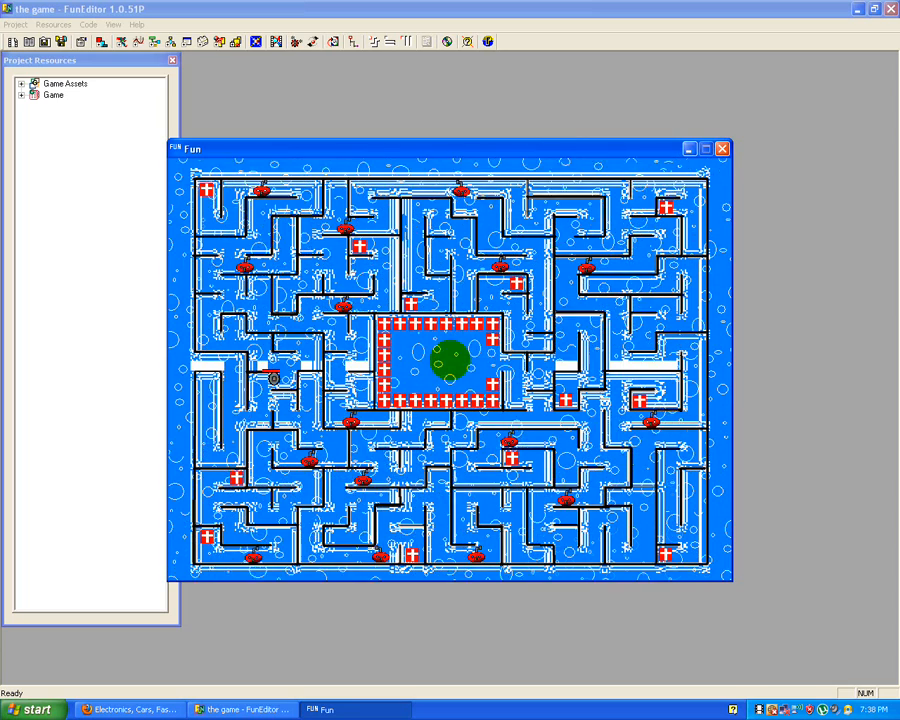
Step: Explore the passages above the bubble maze's west entrance, return the player toward the entrance, and quit the game
{"action": "key", "text": "Up"}
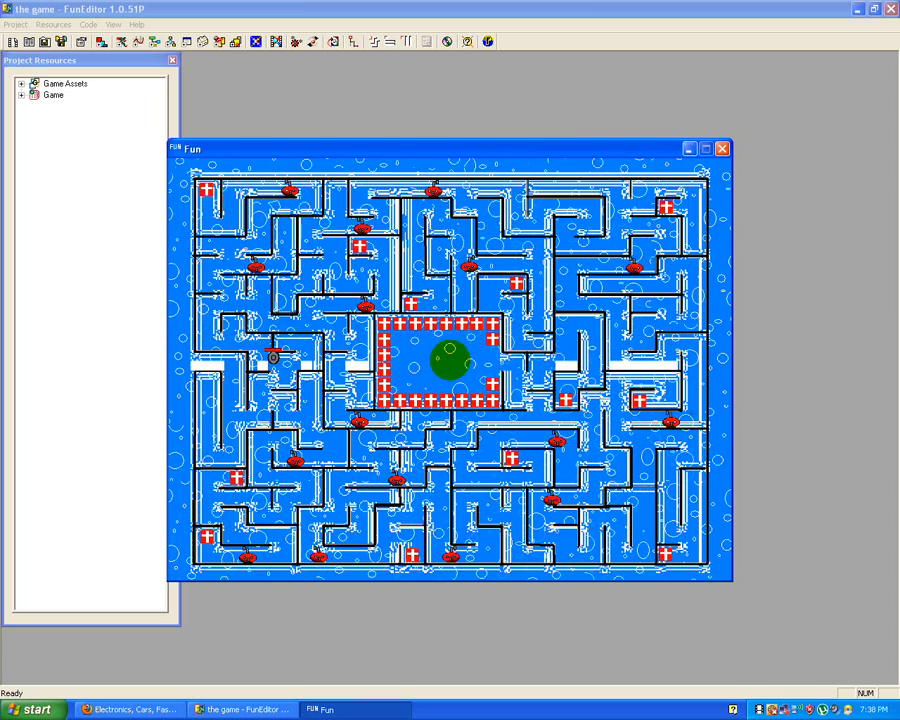
{"action": "key", "text": "Up"}
{"action": "key", "text": "Left"}
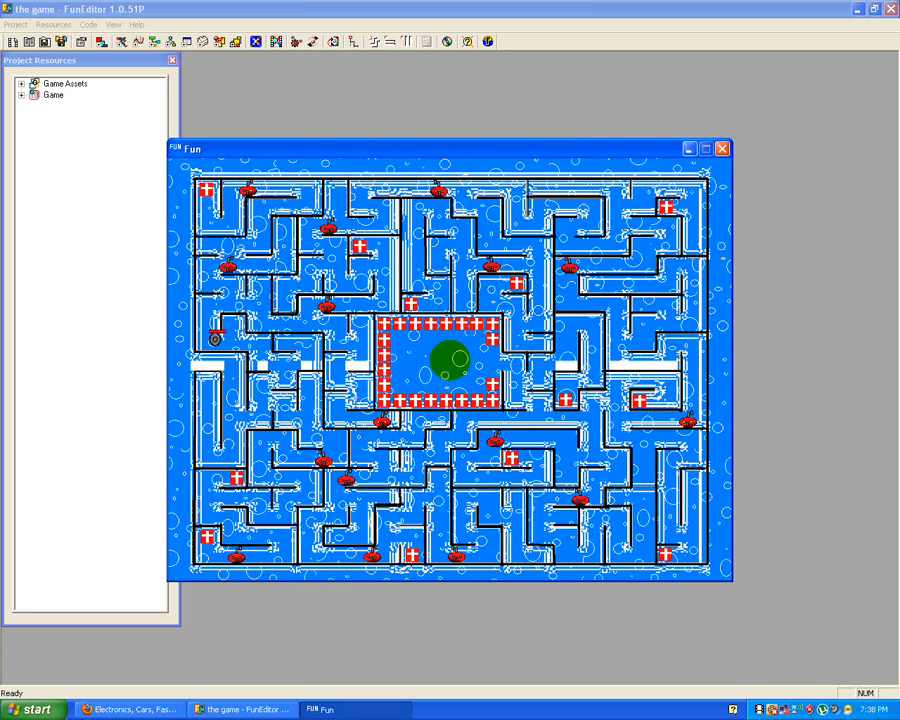
{"action": "key", "text": "Right"}
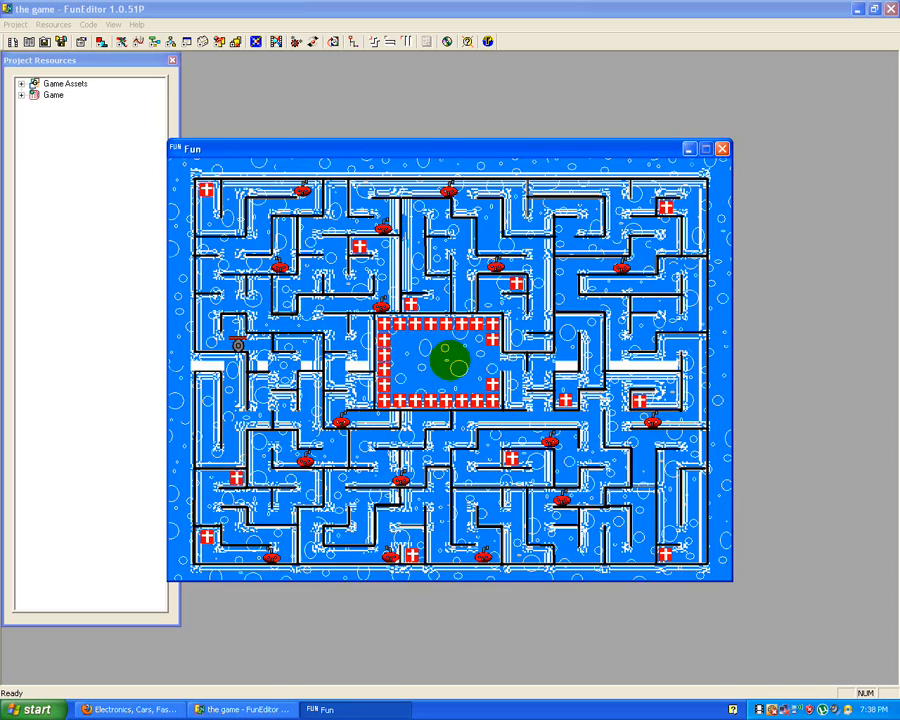
{"action": "key", "text": "Right"}
{"action": "key", "text": "Down"}
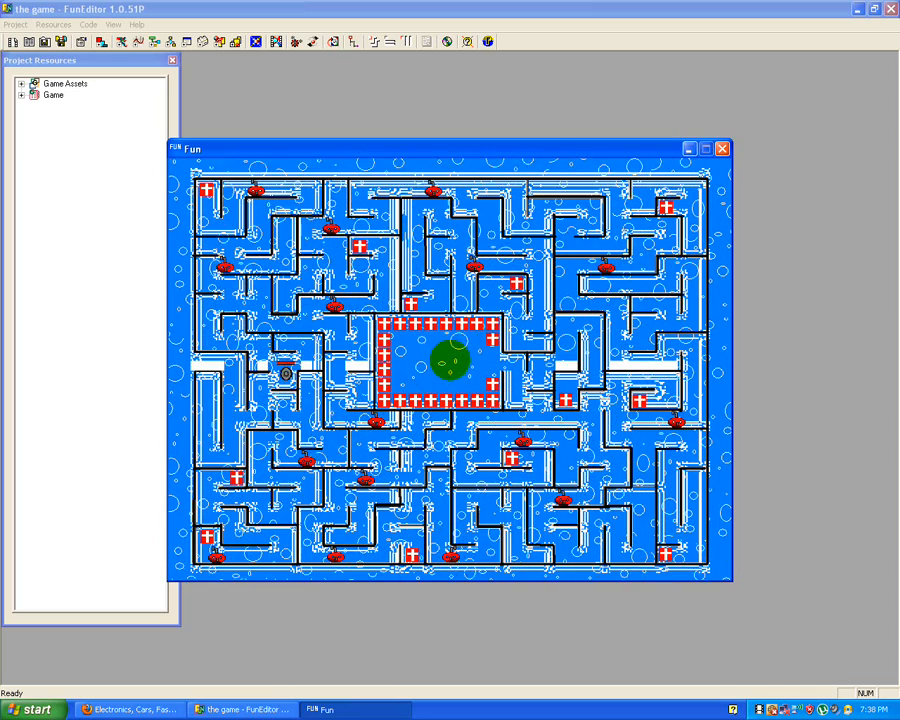
{"action": "key", "text": "Left"}
{"action": "key", "text": "Down"}
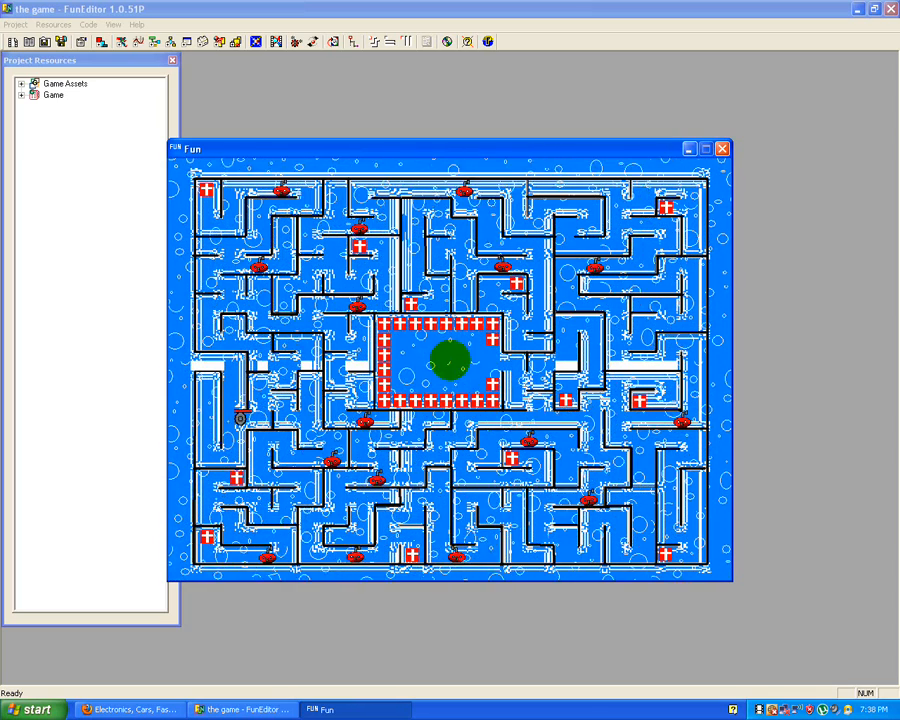
{"action": "key", "text": "Left"}
{"action": "key", "text": "Up"}
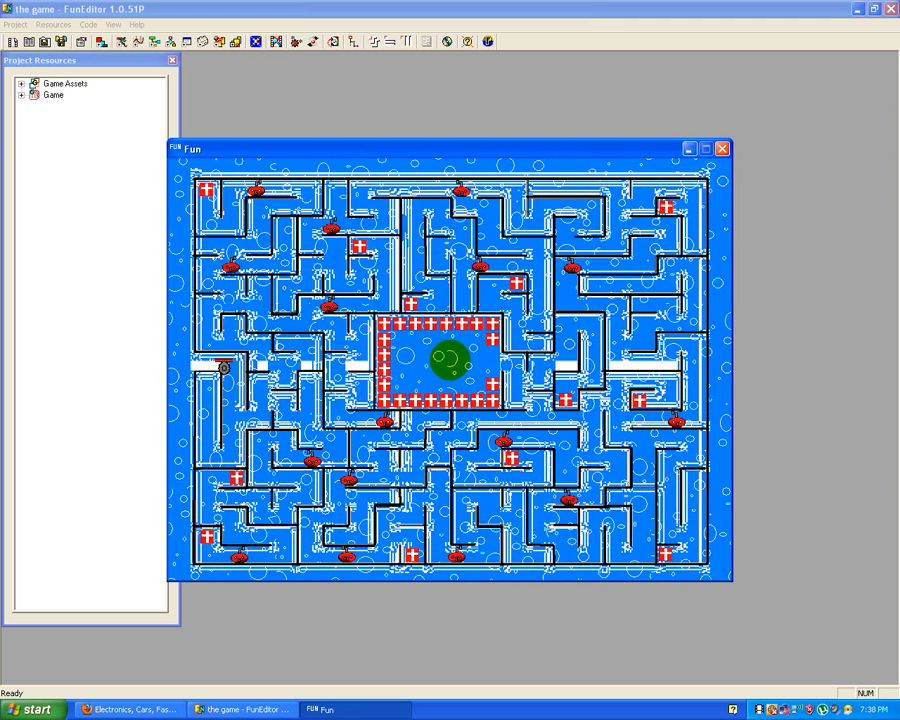
{"action": "key", "text": "Escape"}
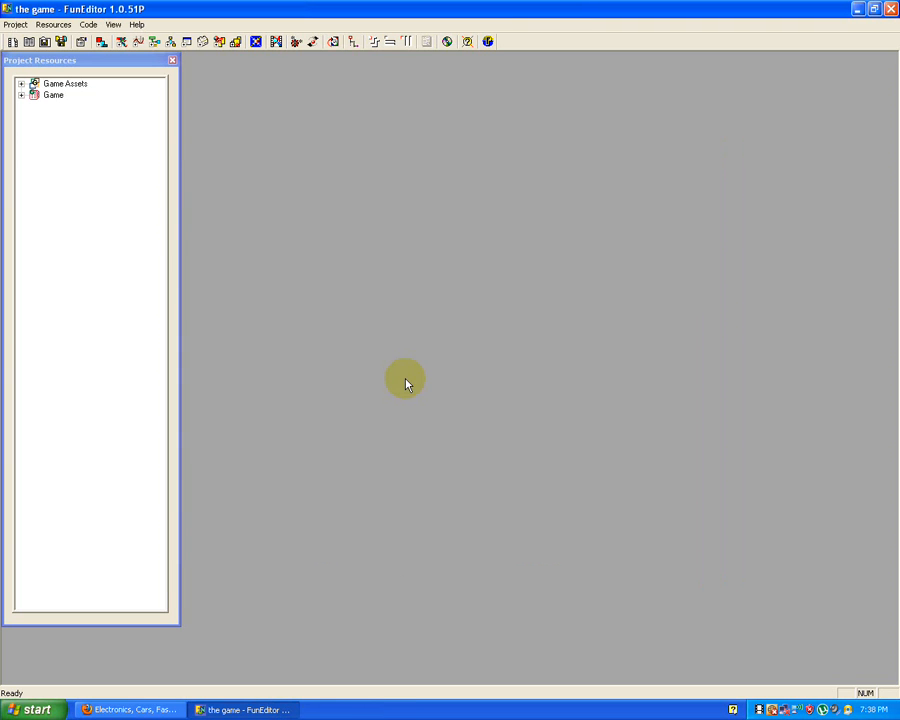